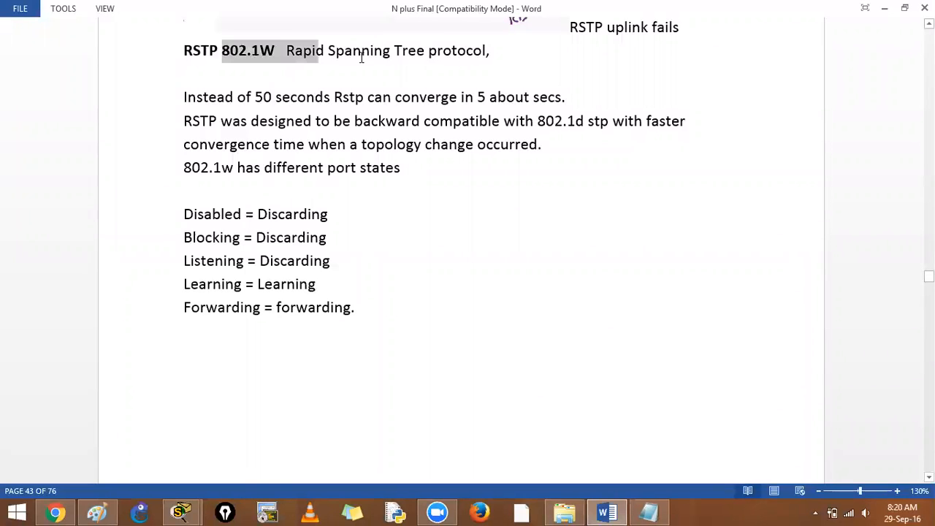
- Review the RSTP 802.1W notes: heading, 5-second convergence and the port-state list
drag(223, 54, 529, 81)
click(527, 197)
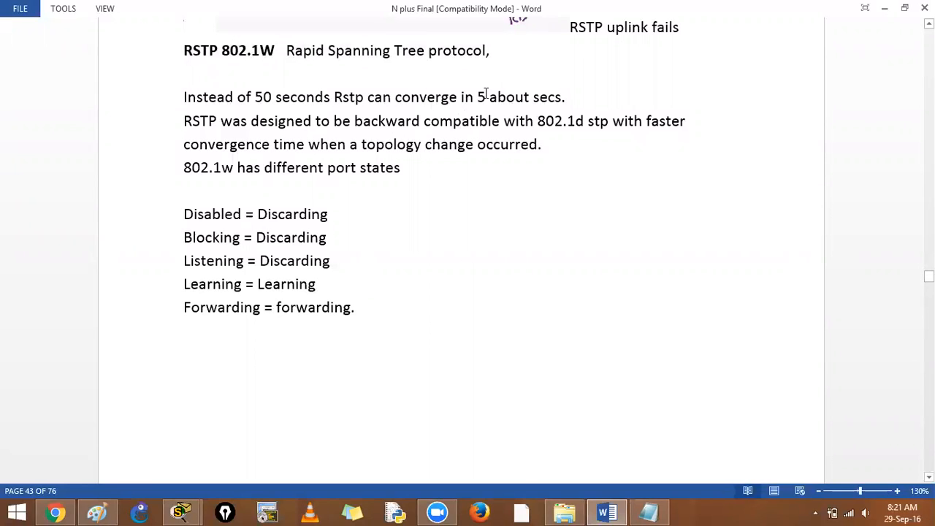
drag(462, 96, 532, 96)
click(375, 181)
drag(258, 214, 361, 311)
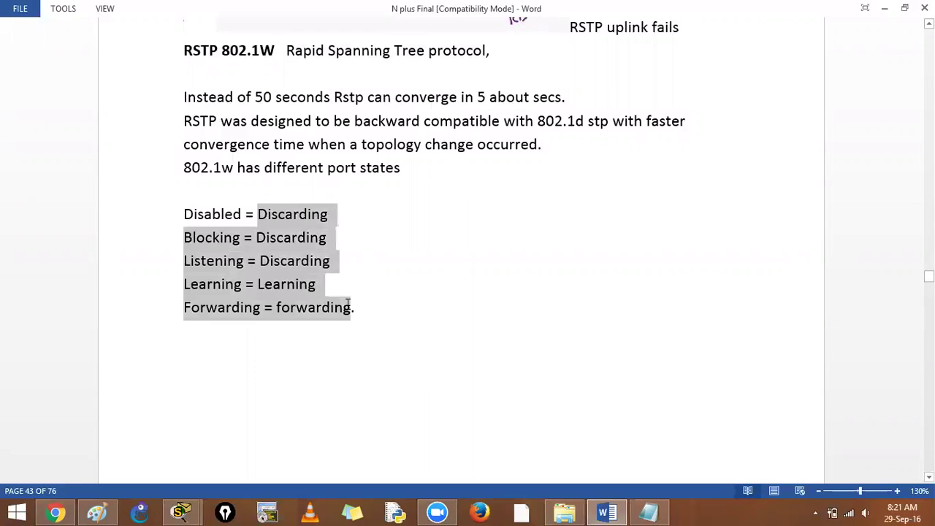
click(448, 296)
mouse_move(182, 512)
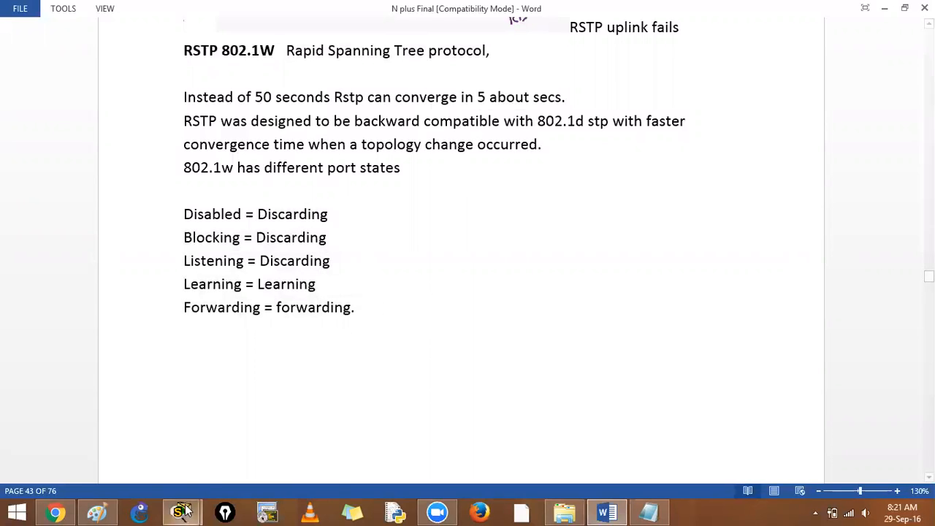
- Return to the Packet Tracer topology and reposition the top switch and Switch0 on the canvas
click(168, 447)
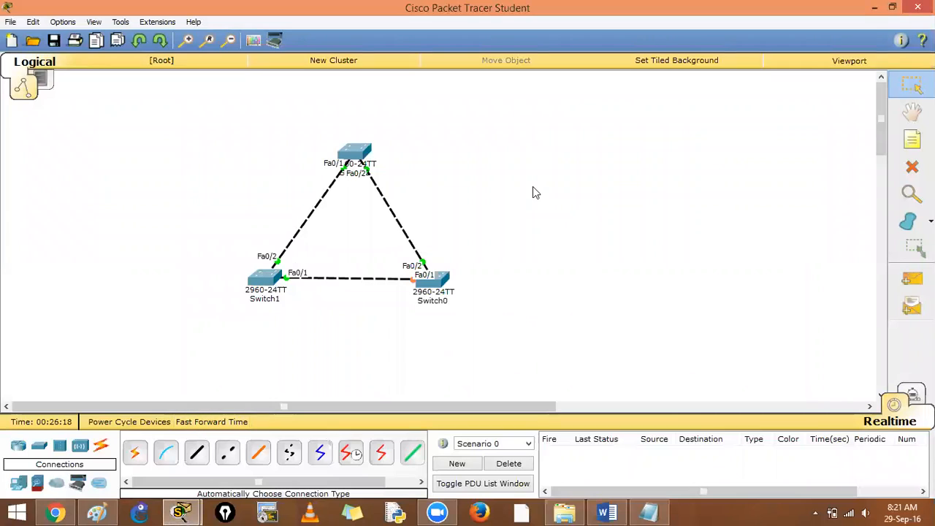
drag(358, 150, 415, 102)
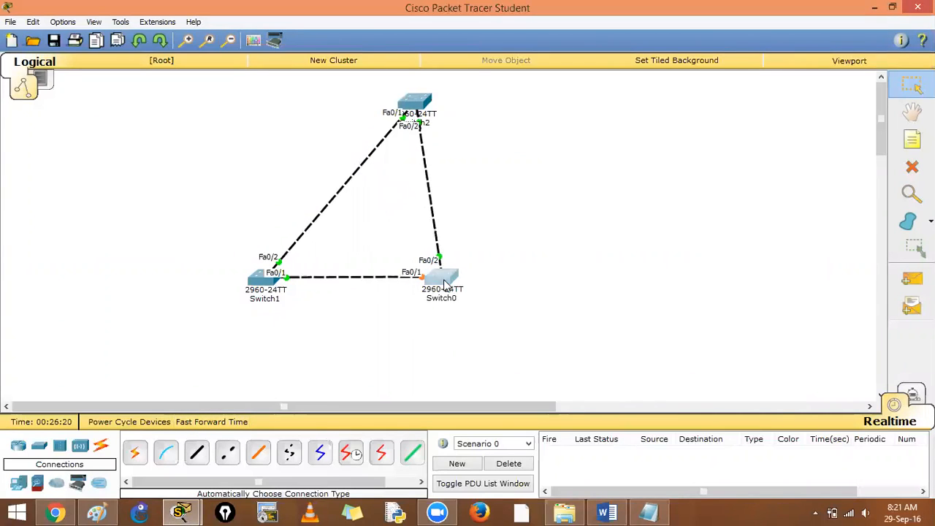
drag(431, 278, 454, 266)
drag(415, 102, 393, 117)
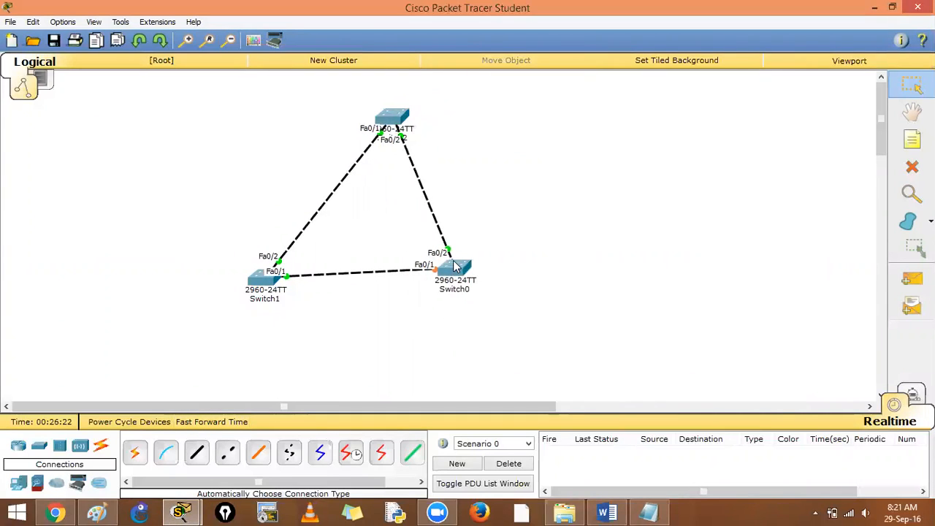
click(454, 269)
drag(454, 270, 456, 300)
- Place Laptop0 left of Switch1 and Server0 at the upper right from End Devices
click(18, 483)
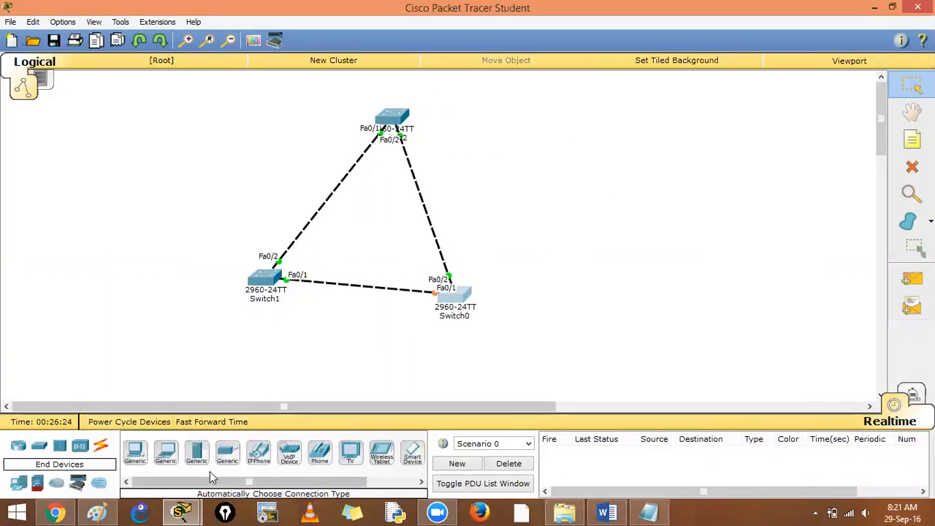
click(167, 453)
click(122, 288)
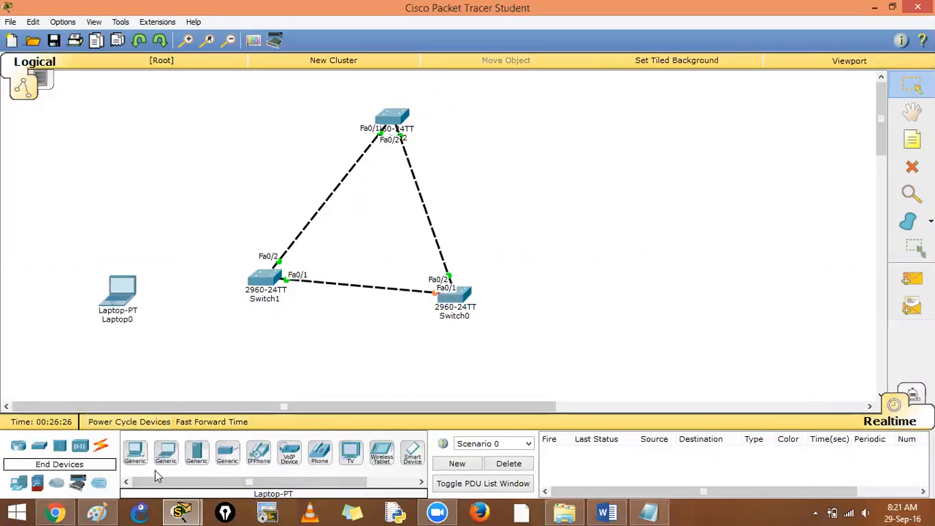
click(196, 453)
click(579, 138)
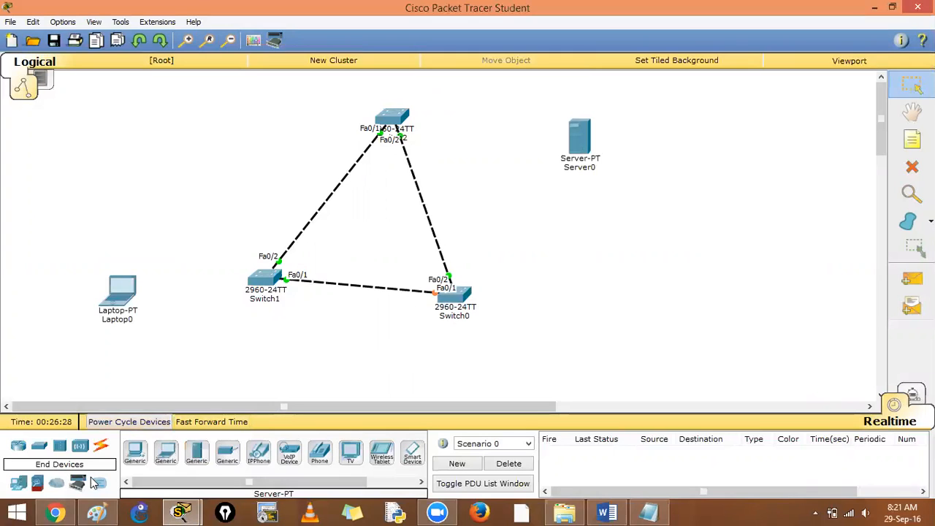
- Auto-cable Laptop0 to Switch1 Fa0/3 and the top switch Fa0/3 to Server0
click(101, 447)
click(135, 453)
click(122, 289)
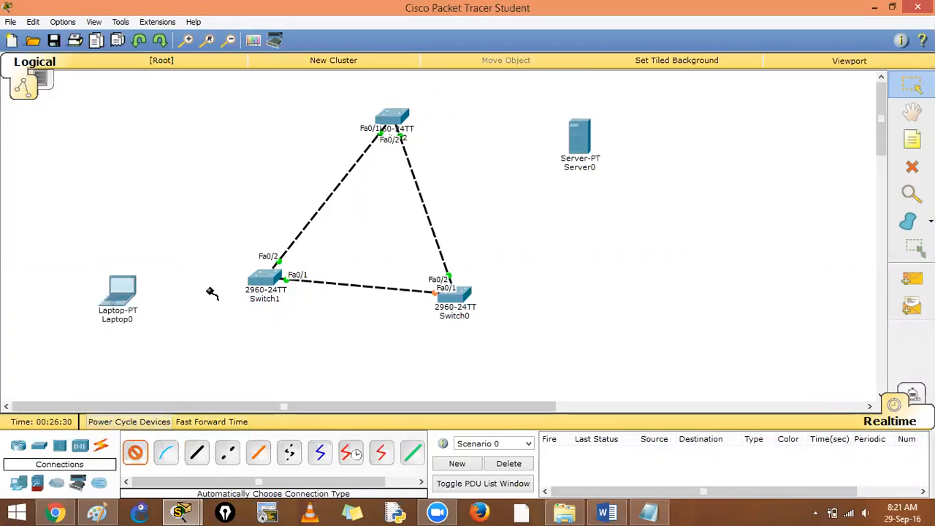
click(254, 281)
click(135, 452)
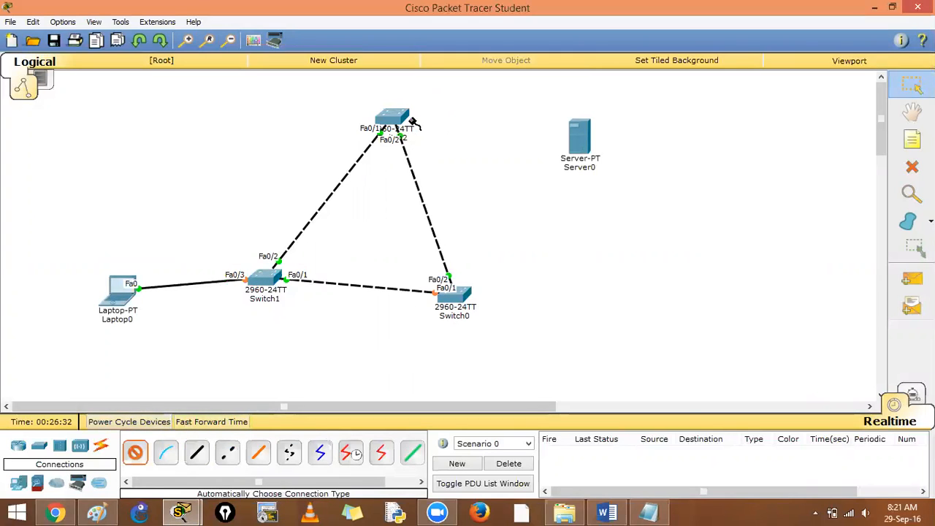
click(395, 120)
click(580, 138)
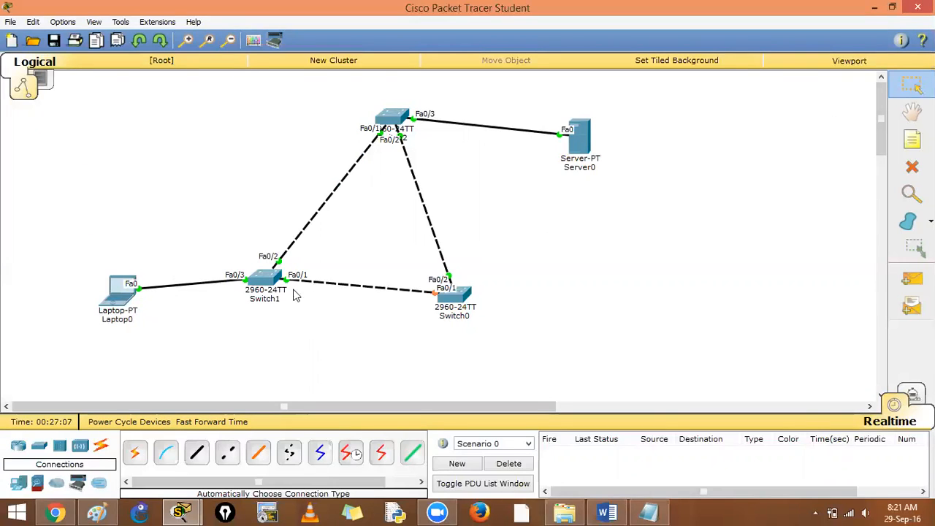
- Bring up Switch1's CLI prompt and snap its window to the right half
click(264, 277)
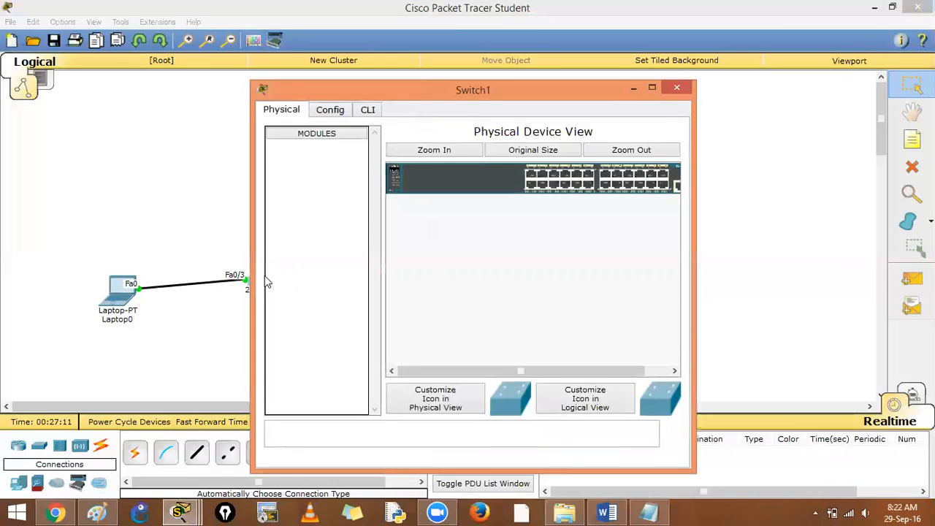
key(Return)
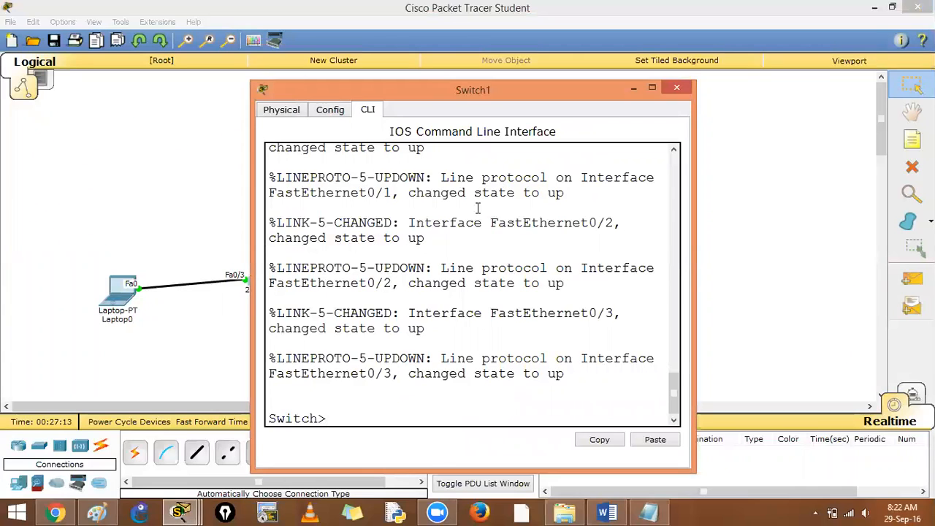
key(super+Right)
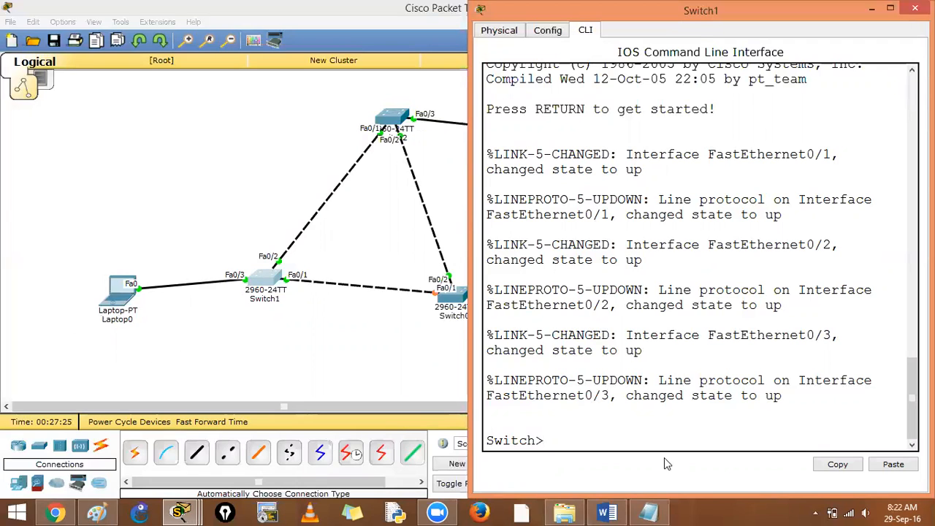
text(en)
- Enter en, conf t, int f0/3 and apply spanning-tree portfast on Switch1
key(Return)
text(con)
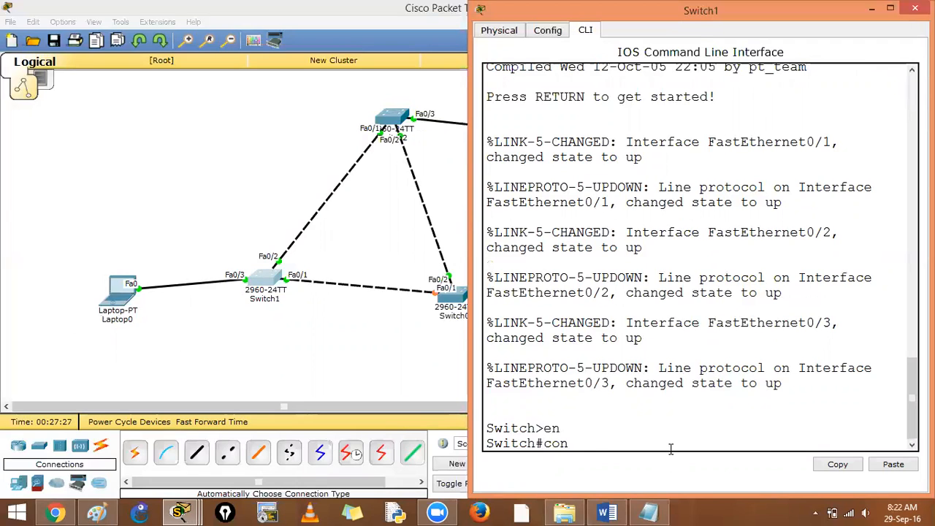
text(f t)
key(Return)
text(int )
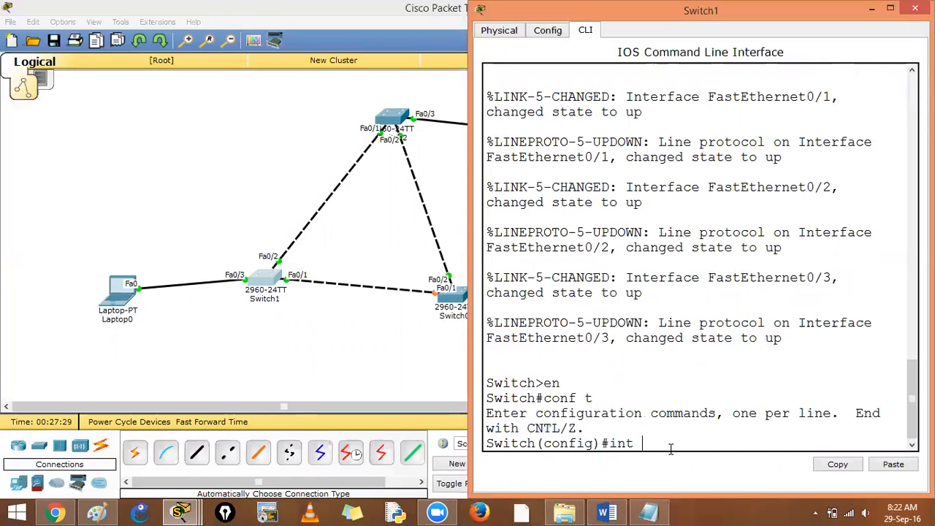
text(f0/3)
key(Return)
text(sp)
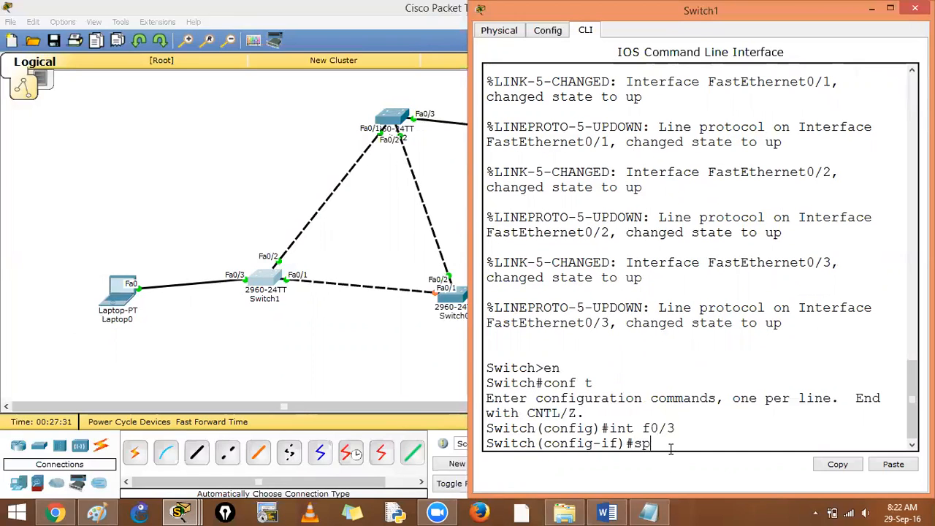
text(a)
key(Tab)
text(portf)
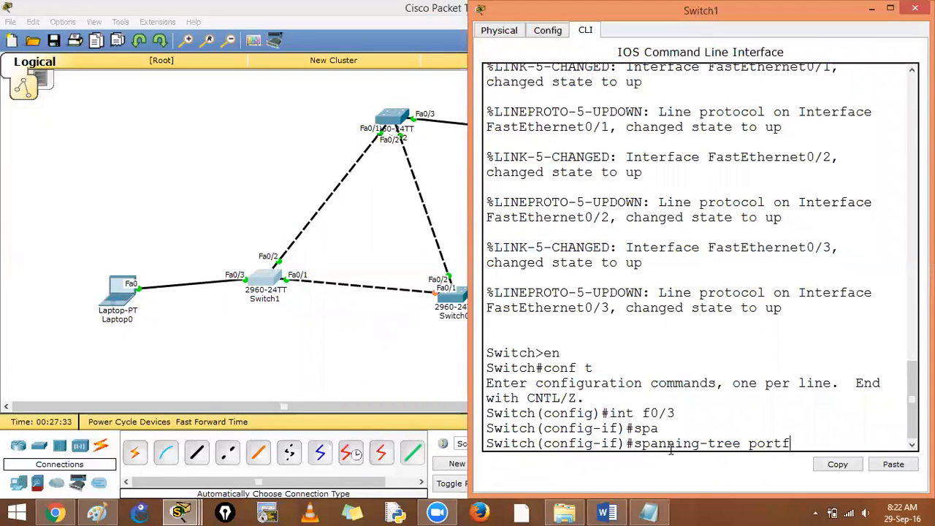
text(ast)
key(super+Up)
key(Return)
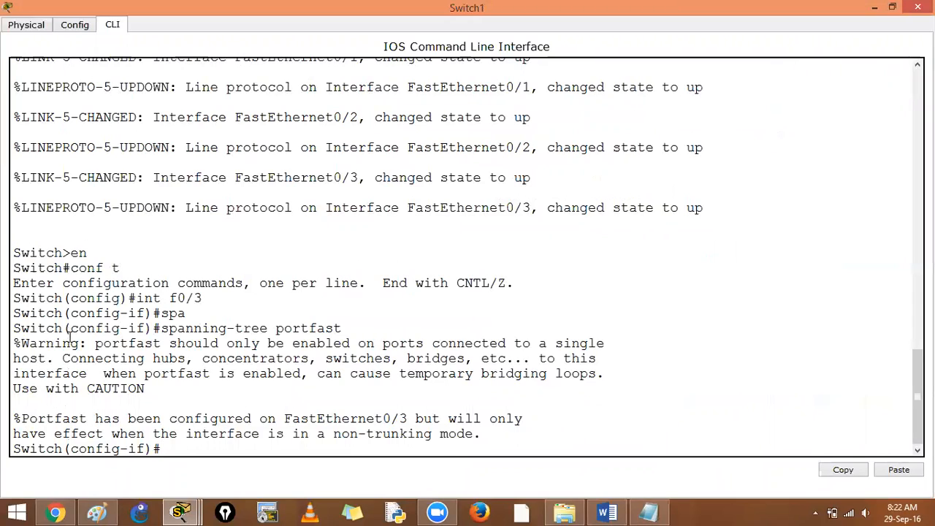
- Review the portfast warning about hubs, switches and bridging loops, then close the CLI
drag(15, 343, 608, 343)
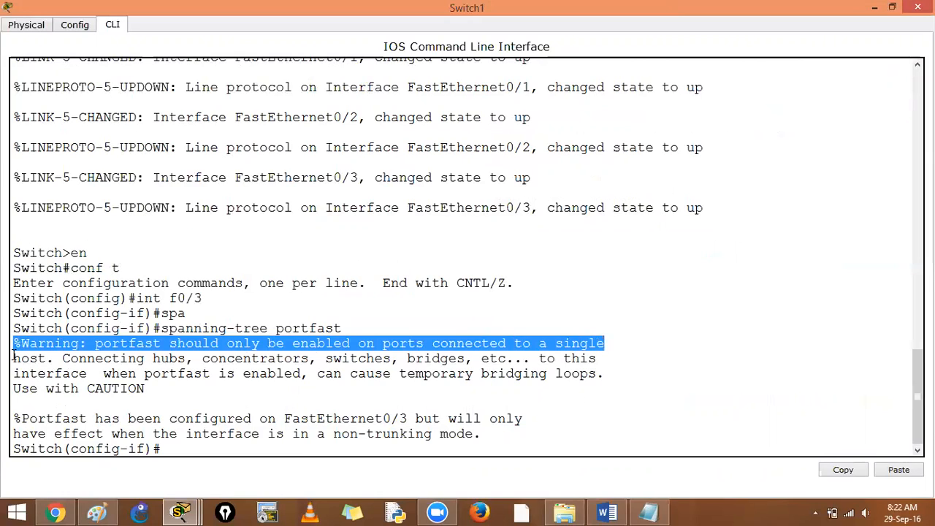
drag(13, 357, 541, 358)
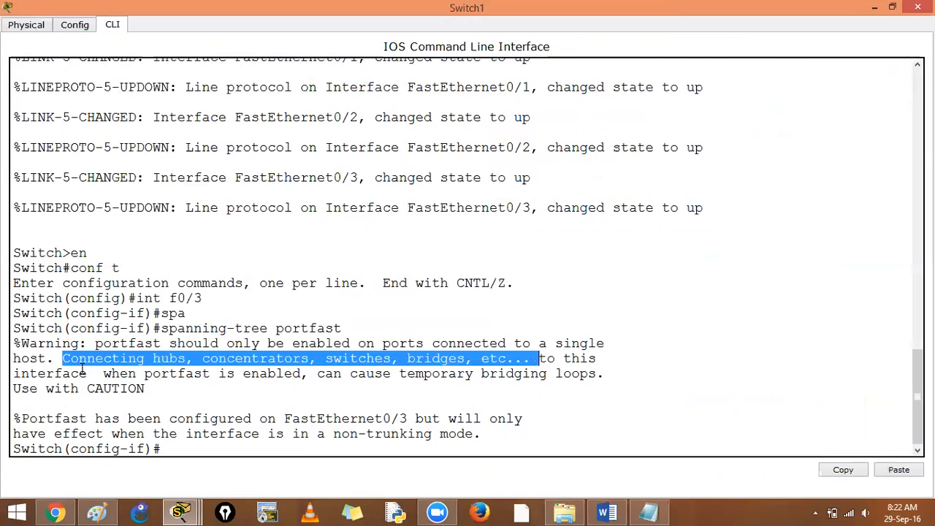
drag(96, 373, 161, 391)
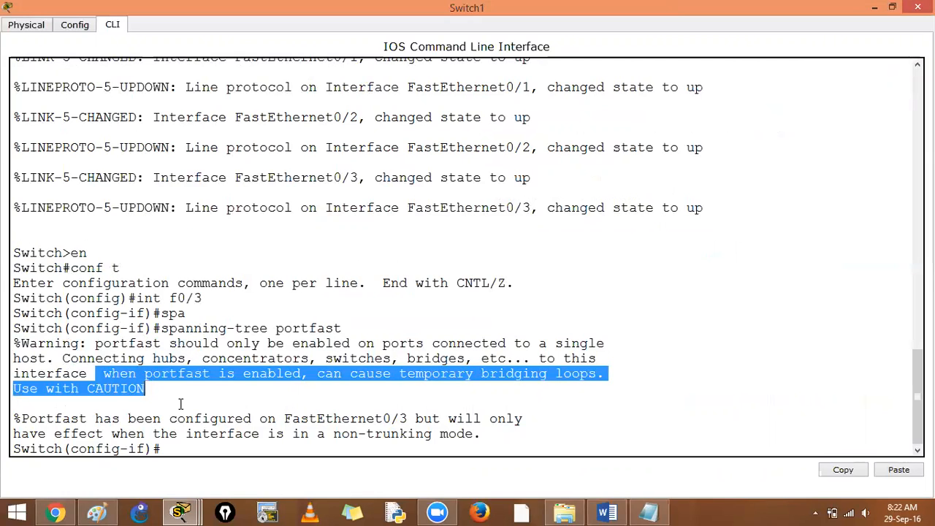
click(236, 402)
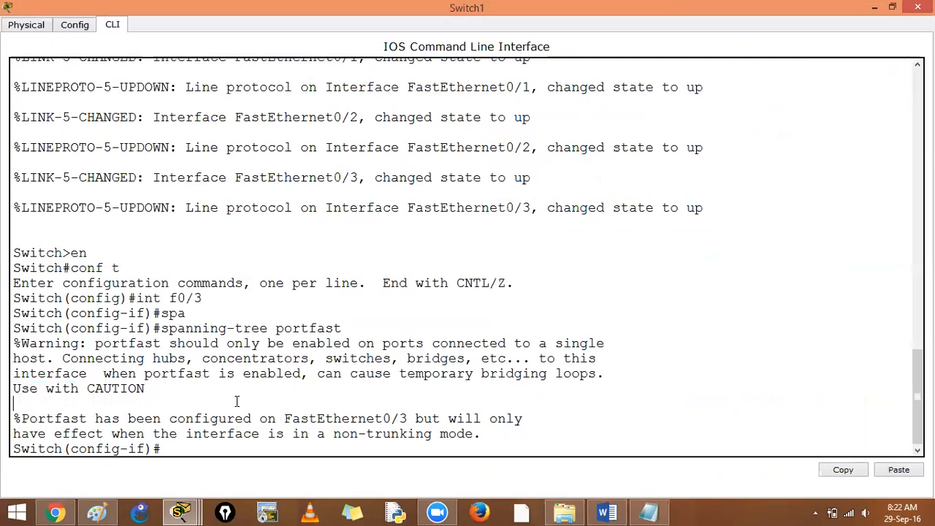
key(Escape)
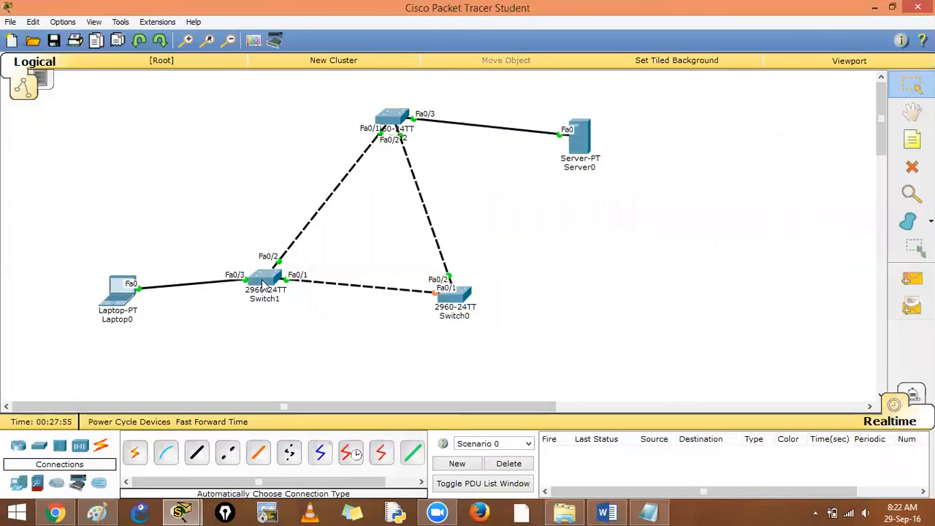
- Run shut then no shut on Switch1's f0/3 and watch the link state messages
click(261, 278)
key(Return)
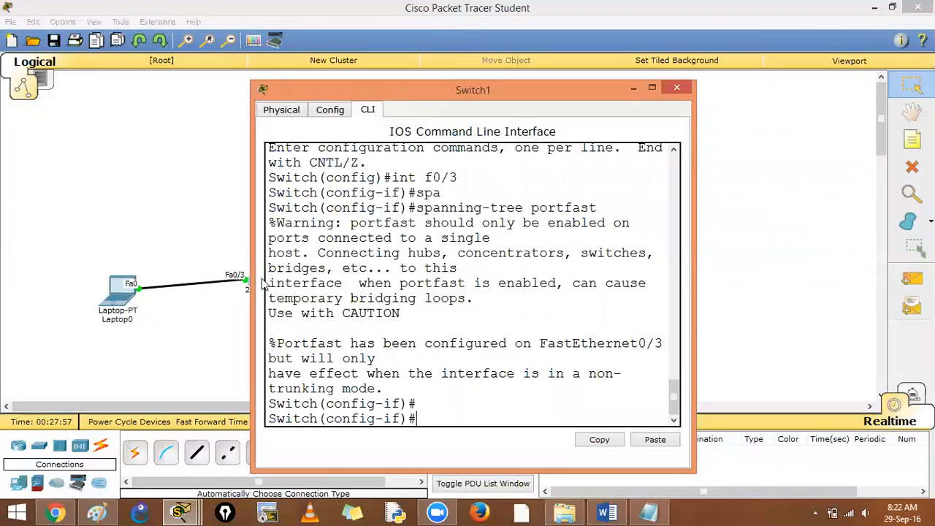
key(Return)
text(shut)
key(Return)
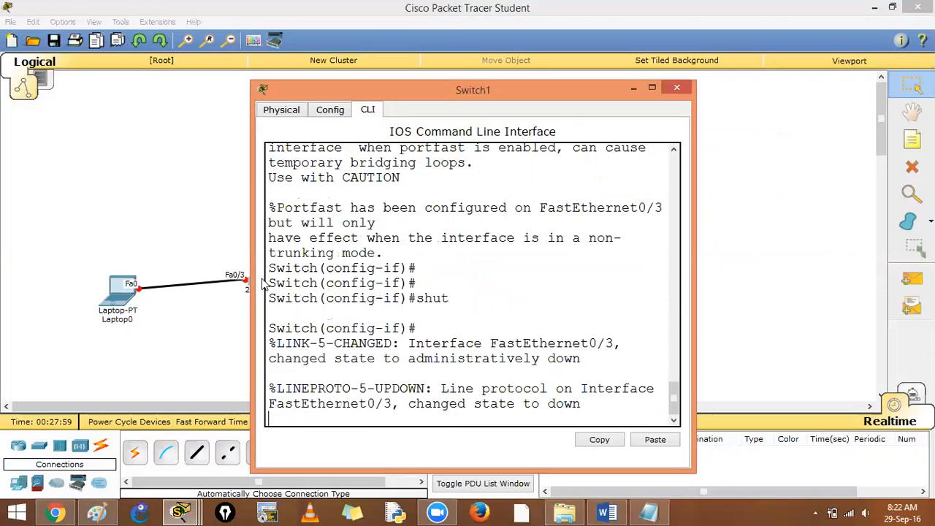
drag(530, 88, 568, 71)
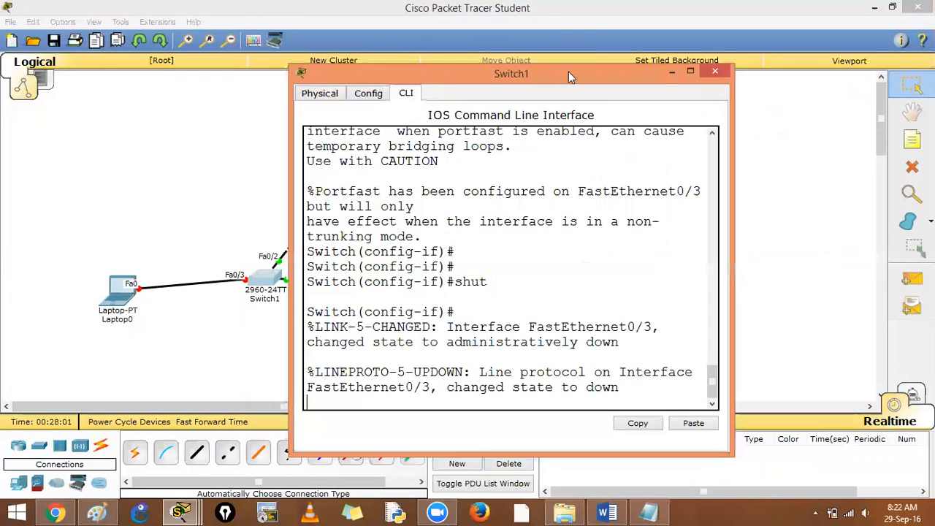
key(Return)
text(no shut)
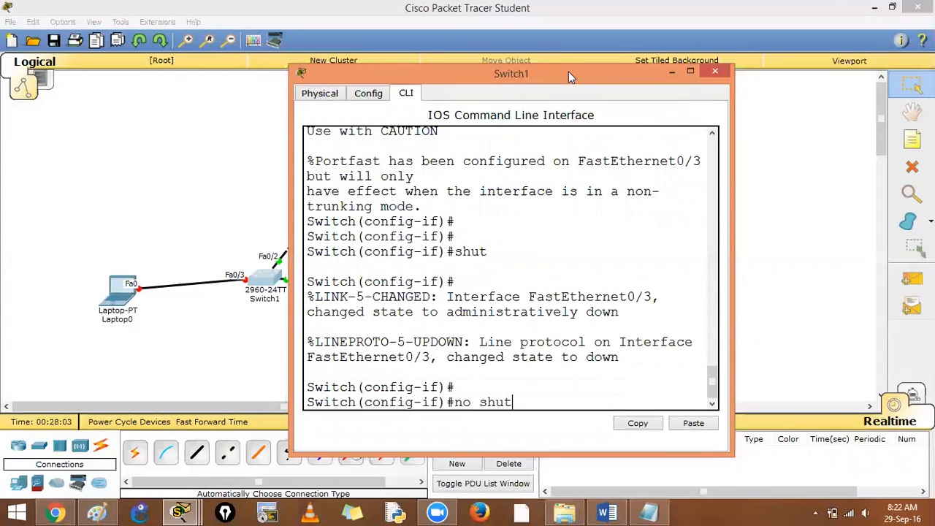
key(Return)
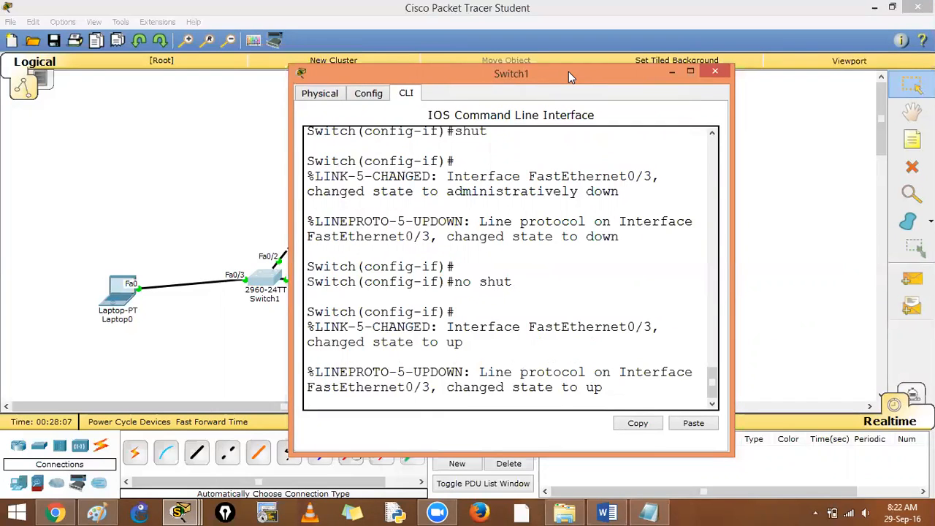
key(ctrl)
- Overwrite the Notepad notes with 'int f0/3' and 'spanning-tree portfast'
click(641, 511)
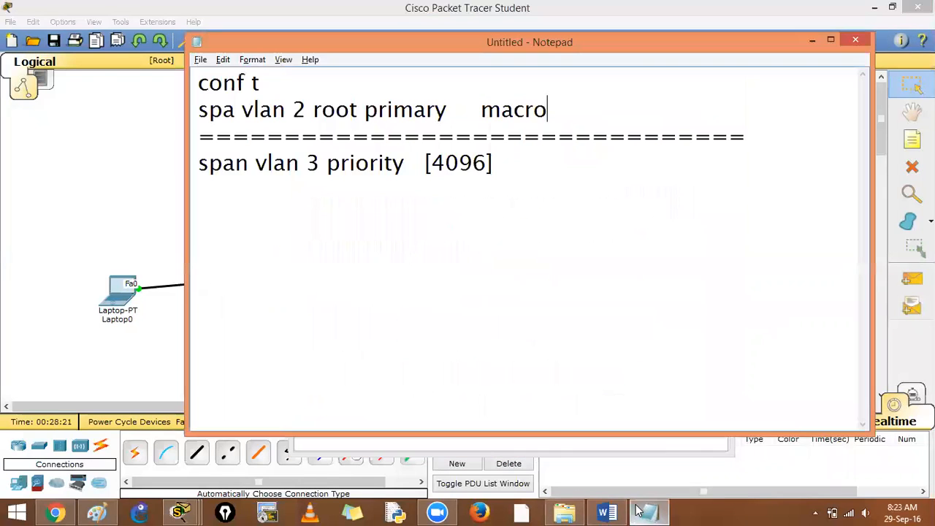
key(ctrl+a)
text(int)
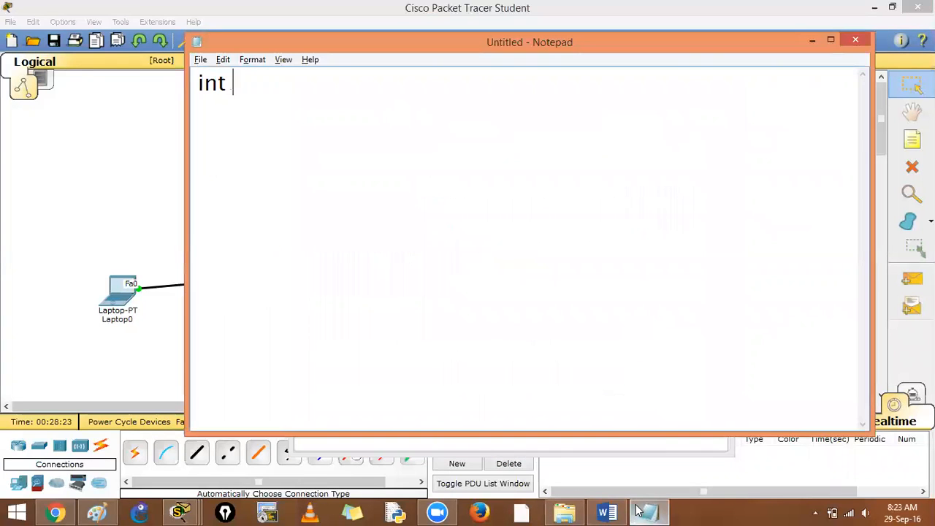
text( f0/3)
key(Return)
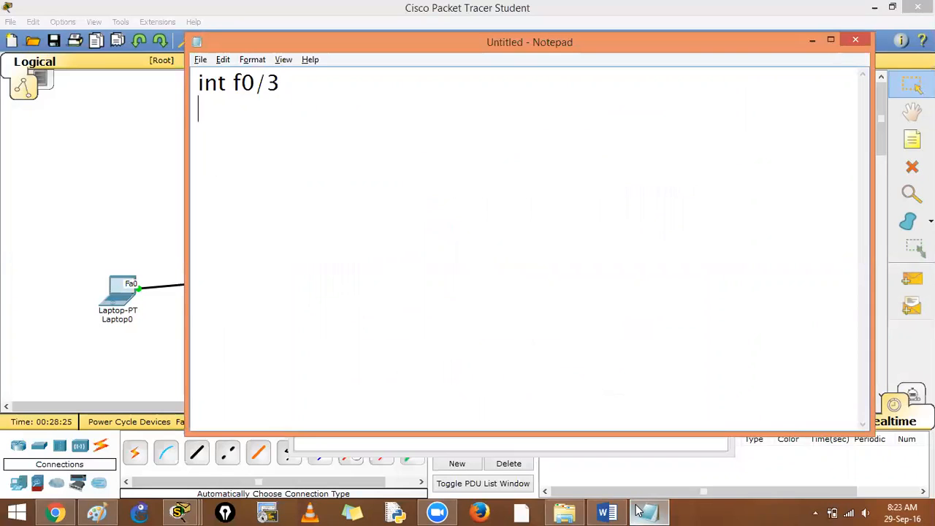
text(spanning-t)
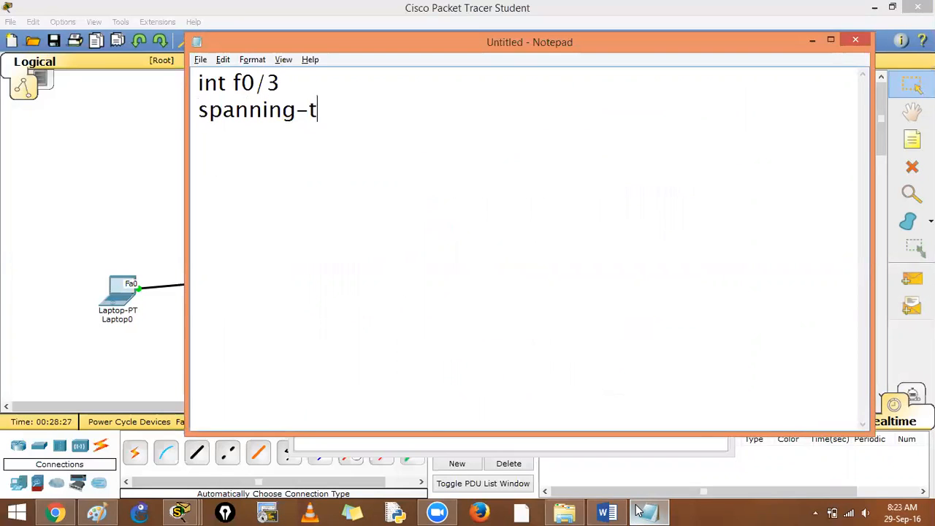
text(ree portf)
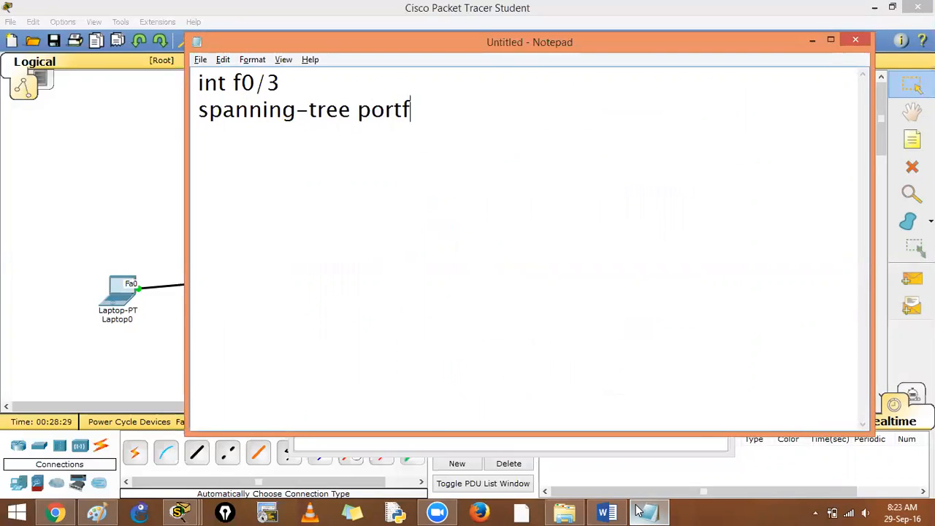
text(ast)
key(Return)
key(Return)
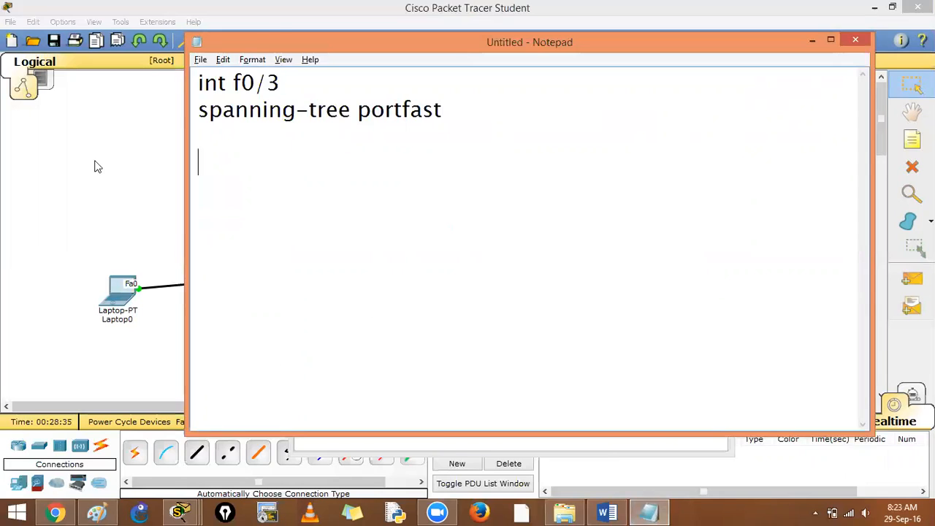
- Place Laptop1 below Laptop0 and auto-cable it to Switch1 port Fa0/4
click(96, 165)
click(21, 484)
click(165, 453)
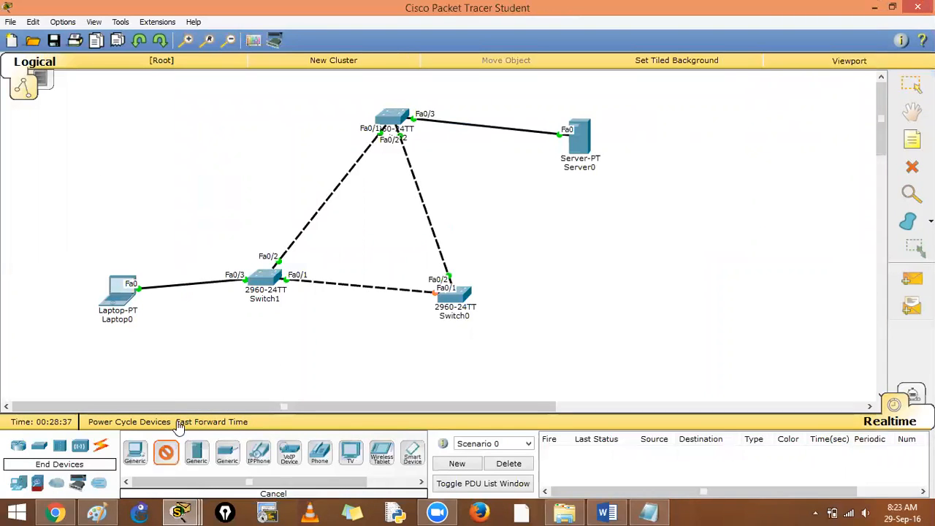
click(193, 344)
click(101, 446)
click(135, 453)
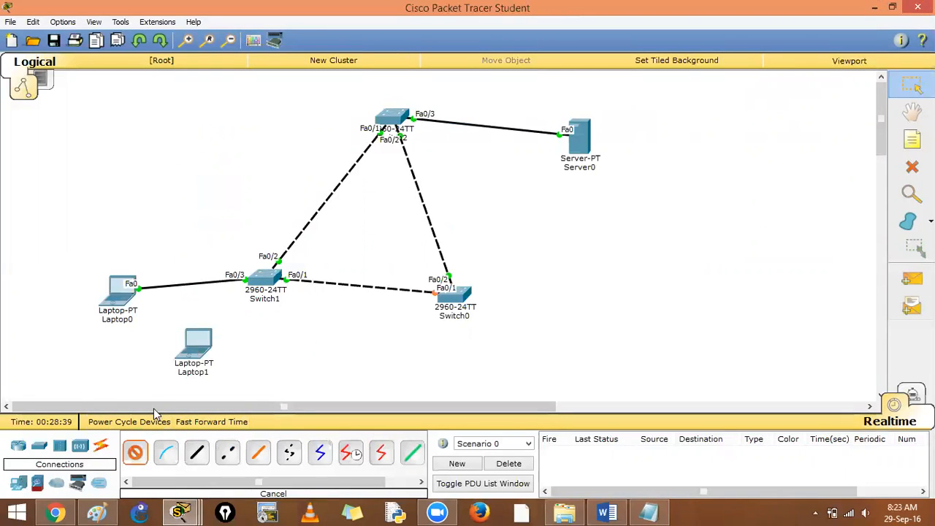
click(197, 339)
click(267, 281)
- Back in Notepad, change the note's interface from f0/3 to f0/4
key(alt+Tab)
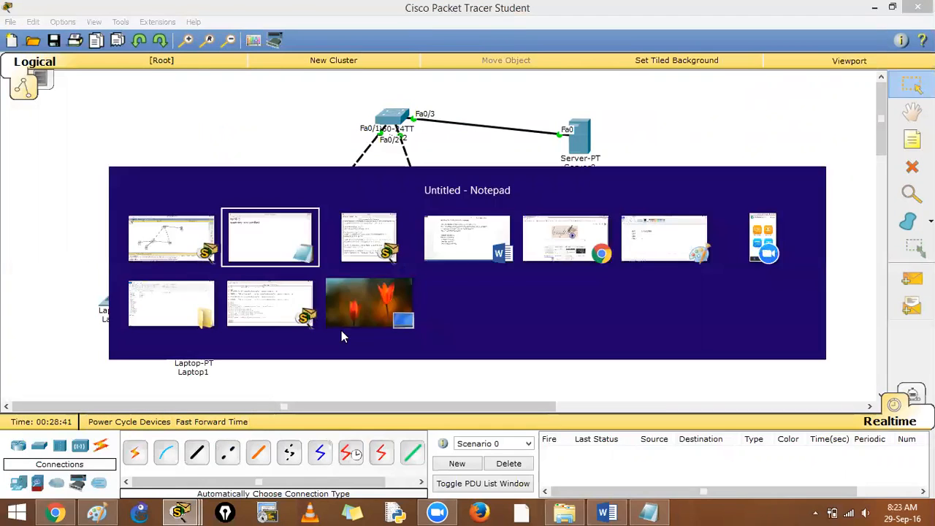
drag(351, 46, 498, 40)
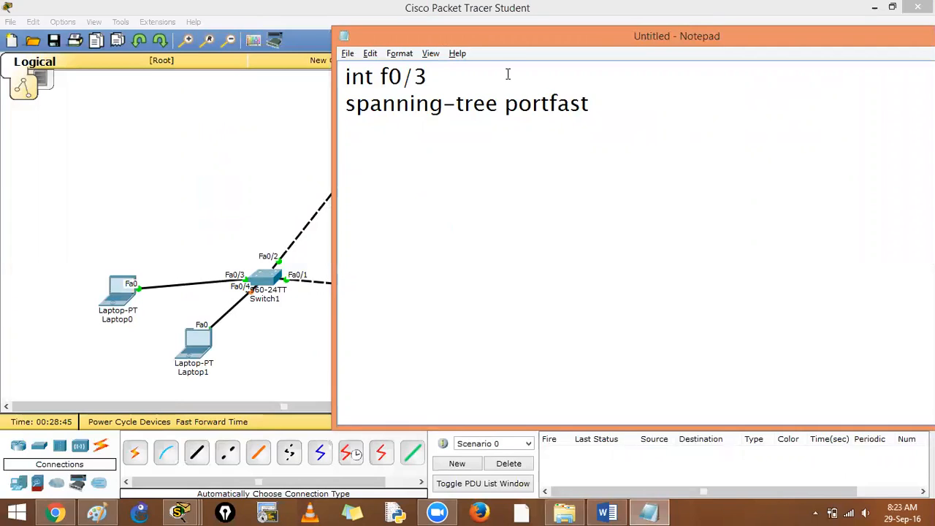
key(BackSpace)
text(4)
- Select all the f0/4 portfast notes for copying
key(ctrl+a)
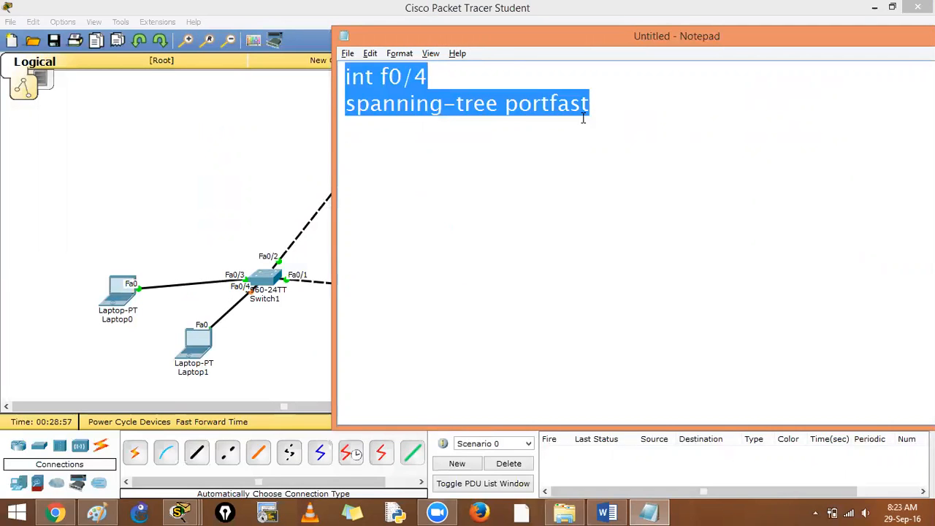
- In Switch1's CLI, exit interface mode, paste the f0/4 portfast commands and leave config mode
click(266, 285)
key(Return)
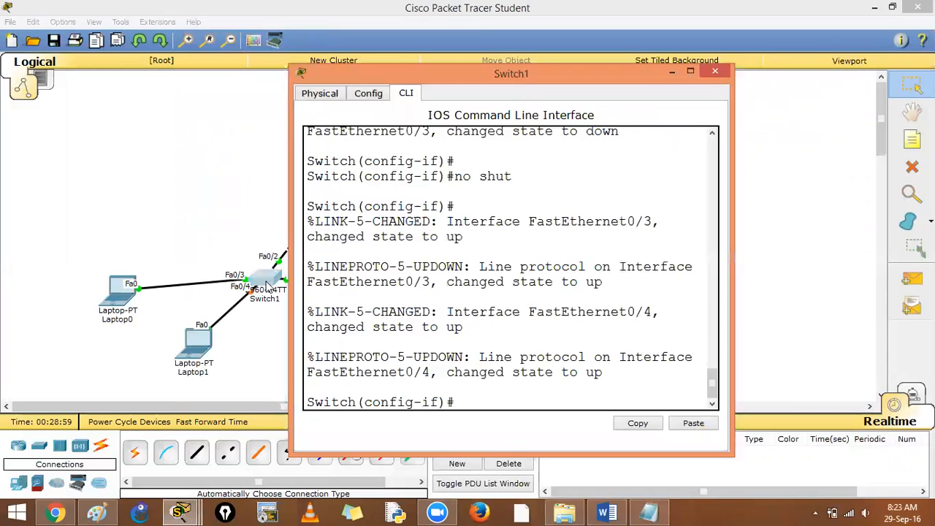
key(Return)
key(Return)
text(exit)
key(Return)
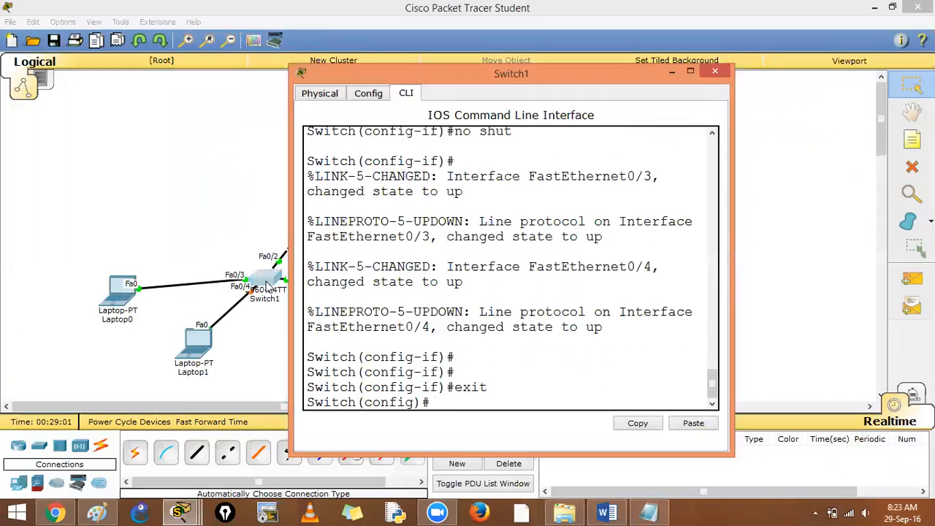
right_click(523, 332)
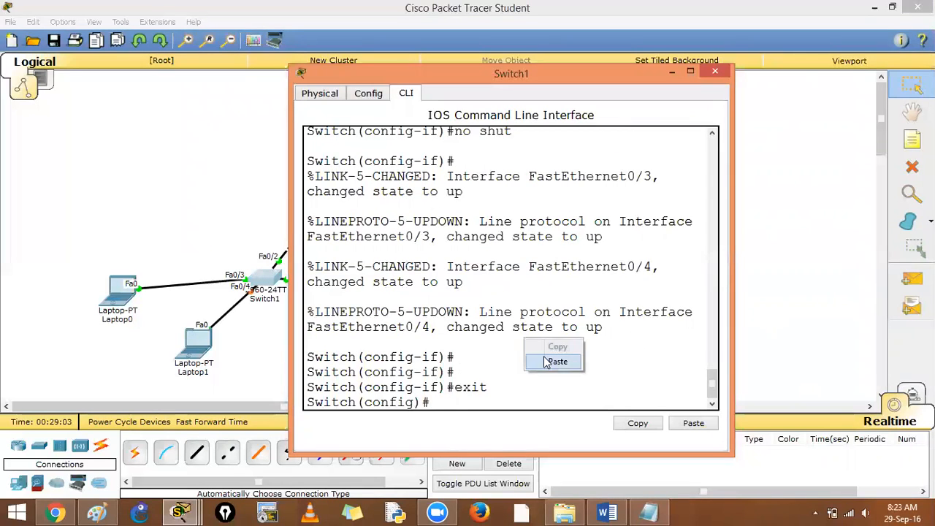
click(558, 361)
key(ctrl+z)
key(Return)
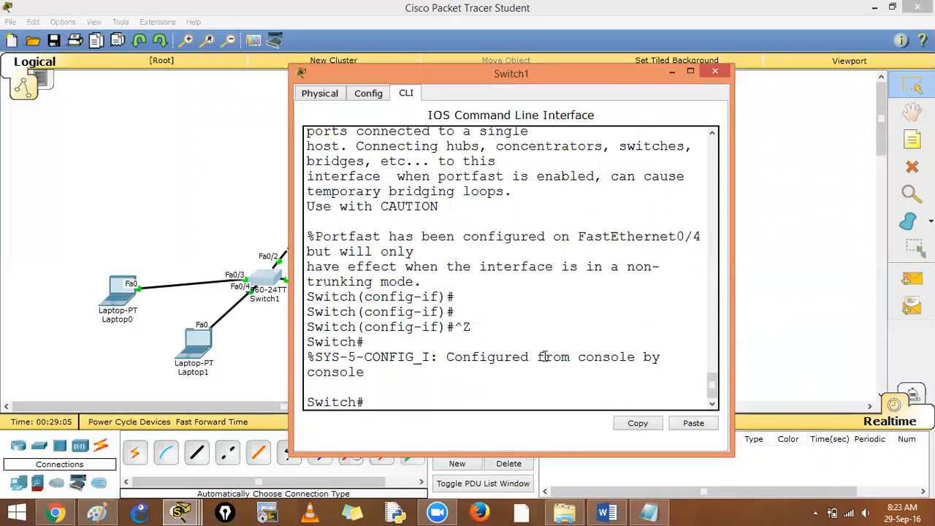
text(conf t)
- Re-enter int f0/4, run shut then no shut to bring it up, and return to the privileged prompt
key(Return)
text(int f0)
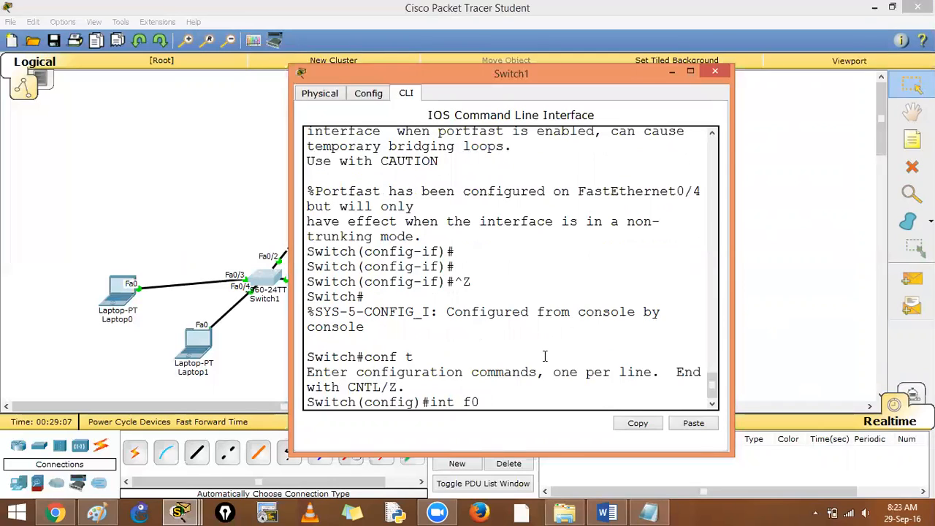
text(/4)
key(Return)
text(shut)
key(Return)
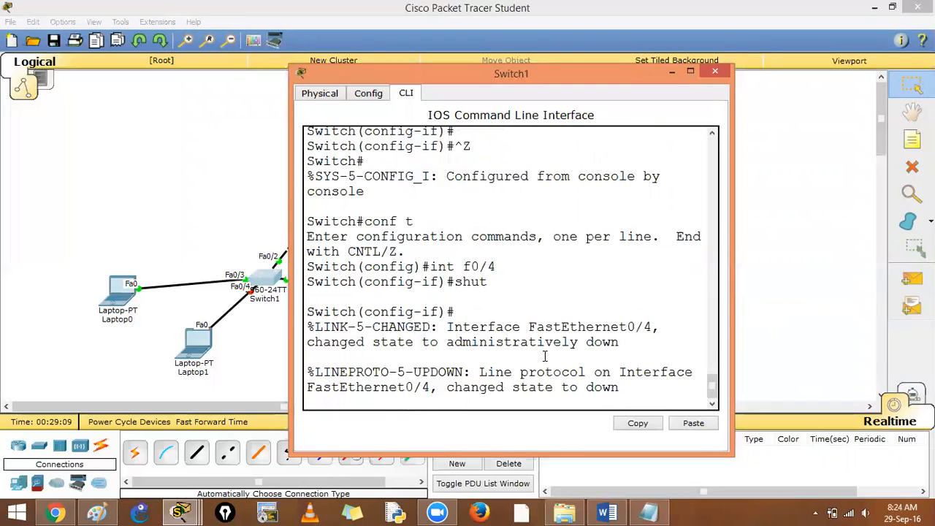
key(Return)
text(noshu)
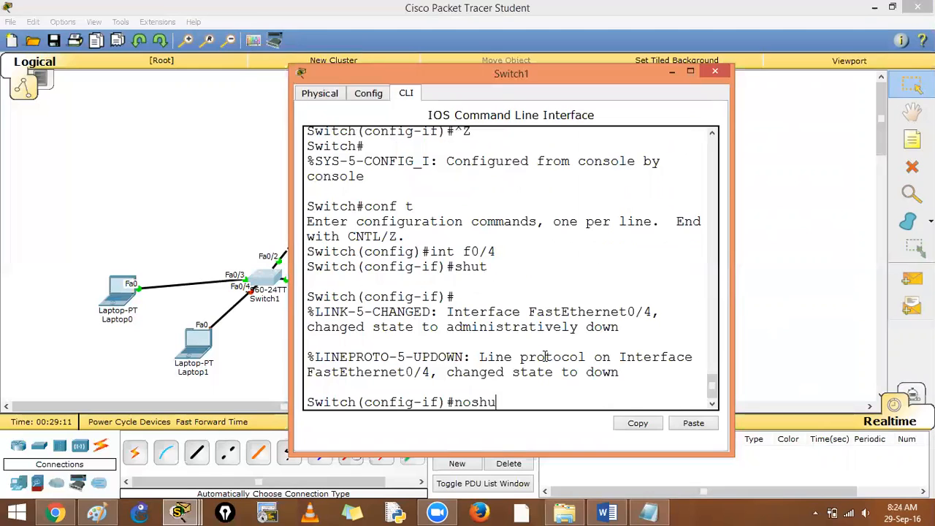
key(Left)
key(Left)
key(Left)
drag(731, 296, 863, 305)
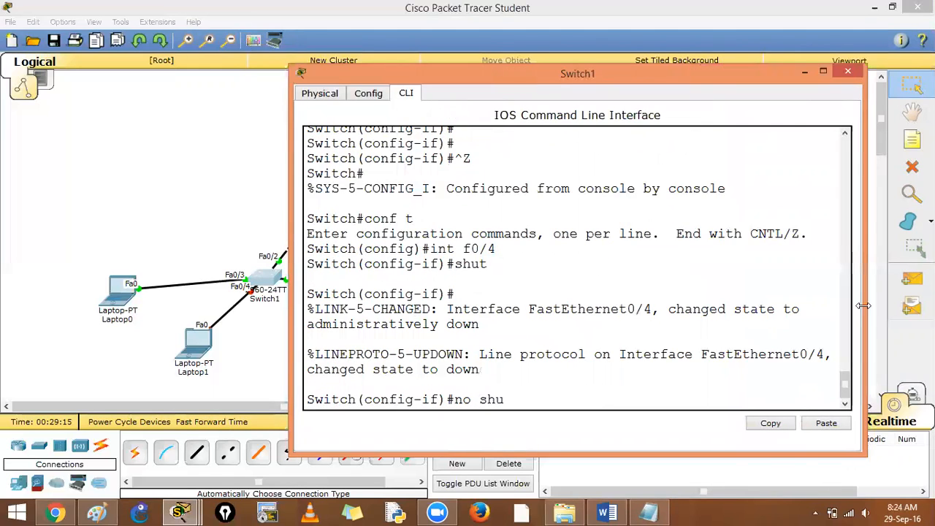
key(Return)
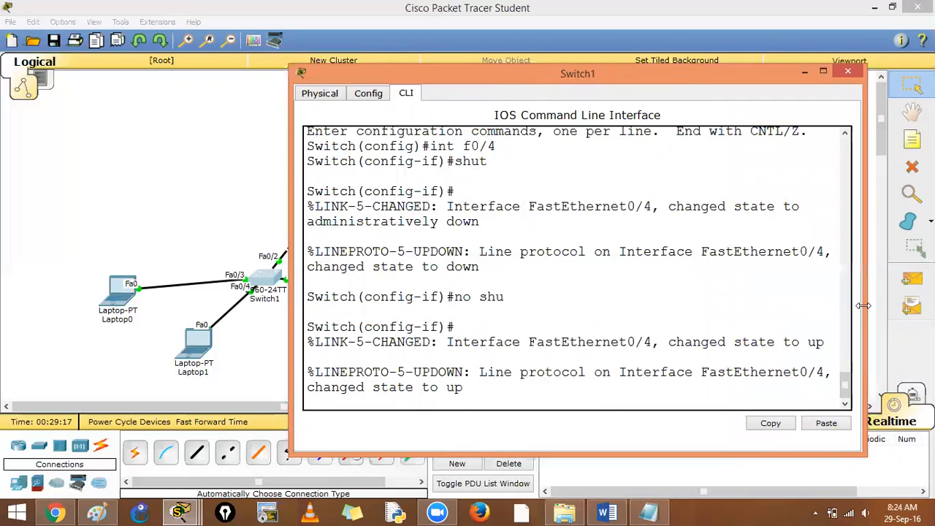
key(ctrl+z)
key(Return)
key(Return)
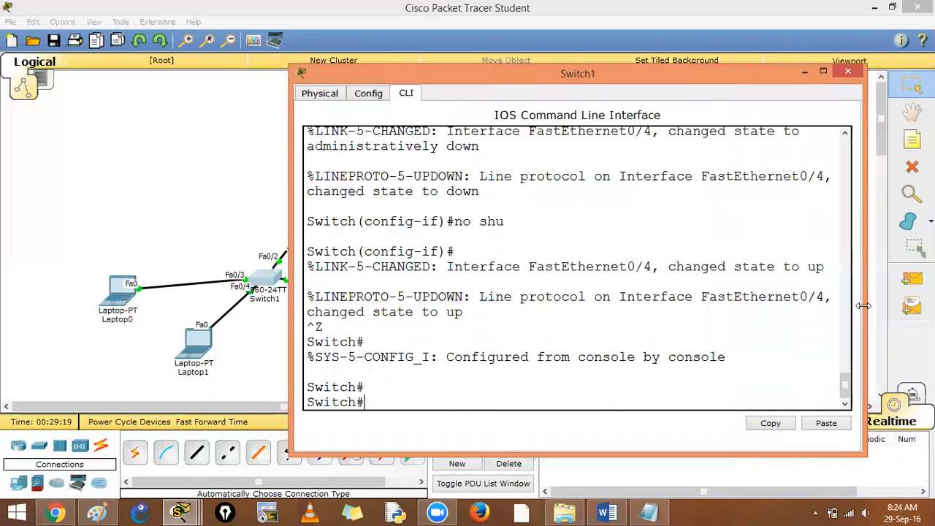
- Close the terminal and place a new 2960 switch (Switch3) on the canvas
click(847, 71)
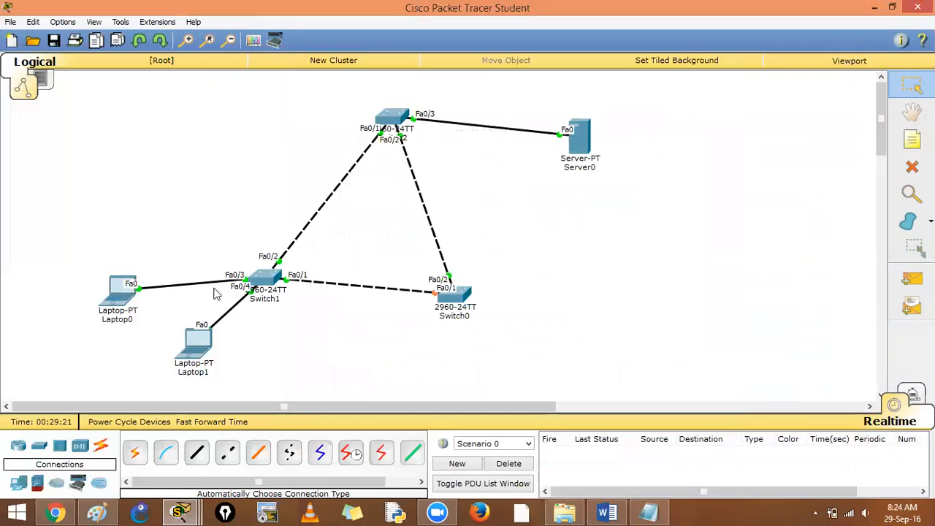
click(40, 447)
click(195, 453)
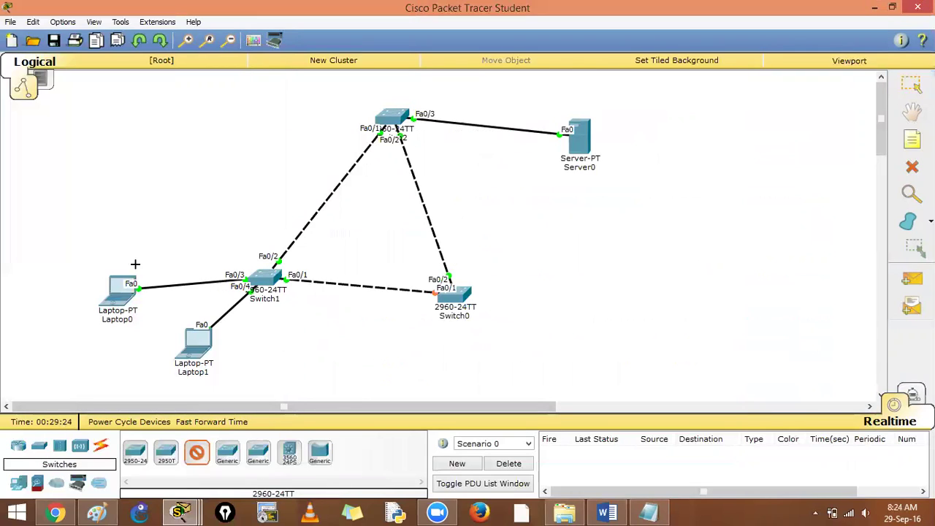
click(129, 152)
- Move Laptop0's cable end to Switch3 port Fa0/10 and fast-forward the simulation time
drag(139, 290, 131, 154)
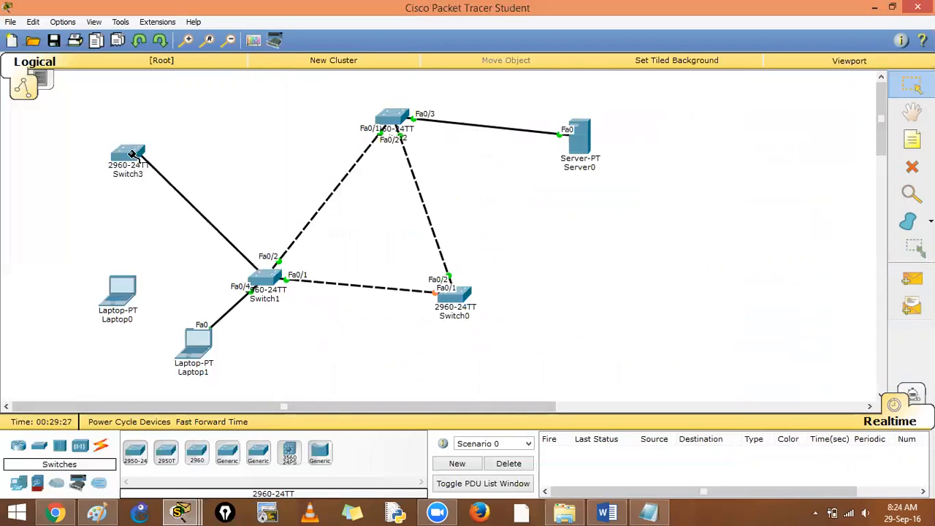
click(132, 153)
click(182, 157)
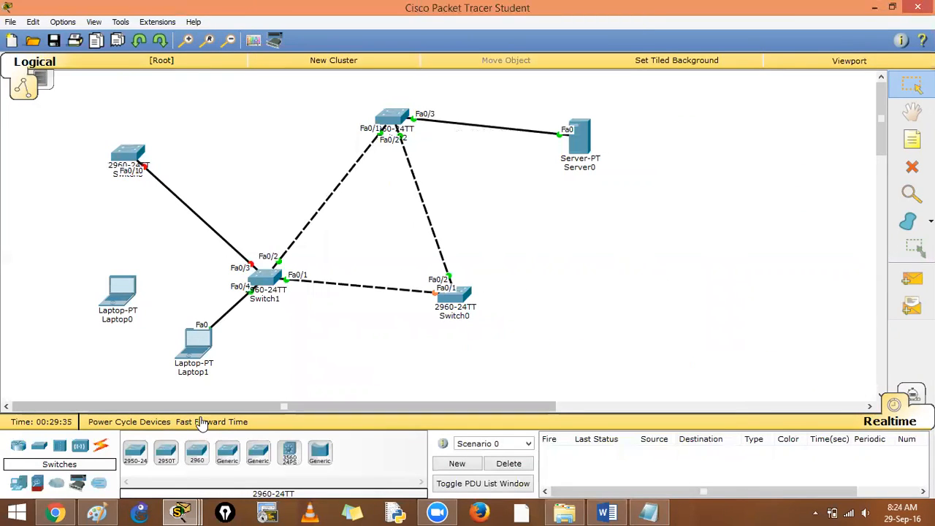
double_click(199, 422)
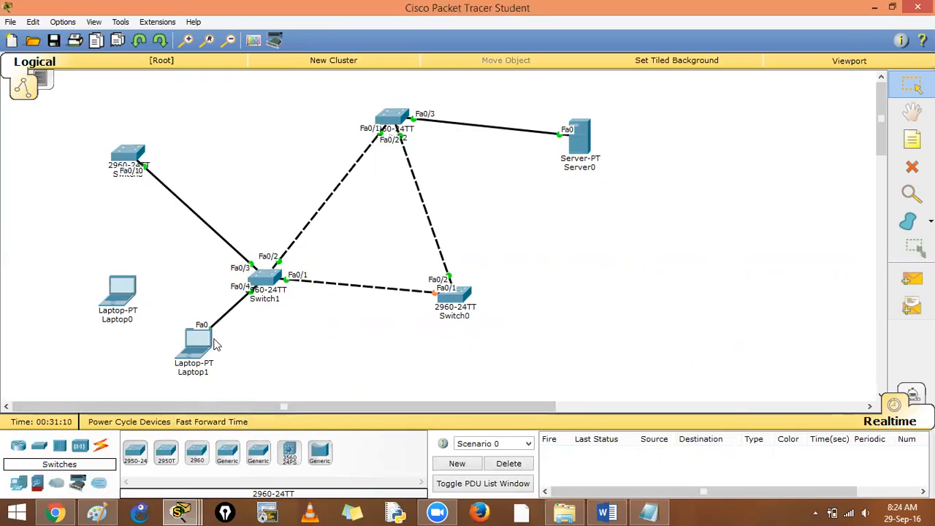
- In Paint, draw a rectangle near the top and a small rounded box at the lower left
click(97, 513)
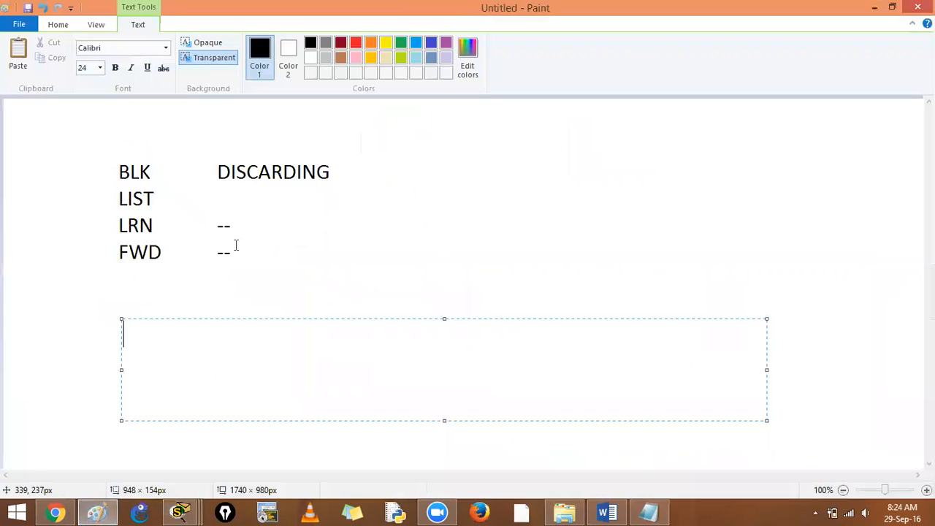
click(303, 44)
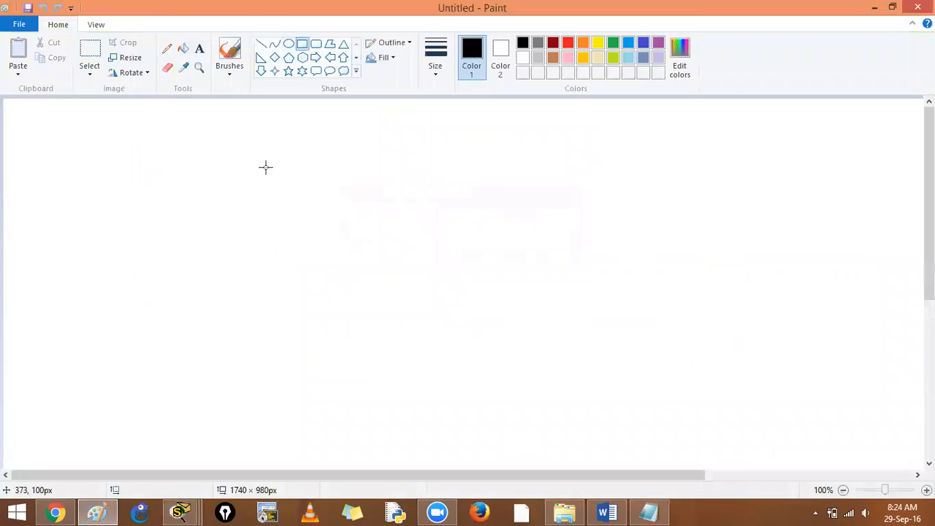
drag(261, 169, 444, 224)
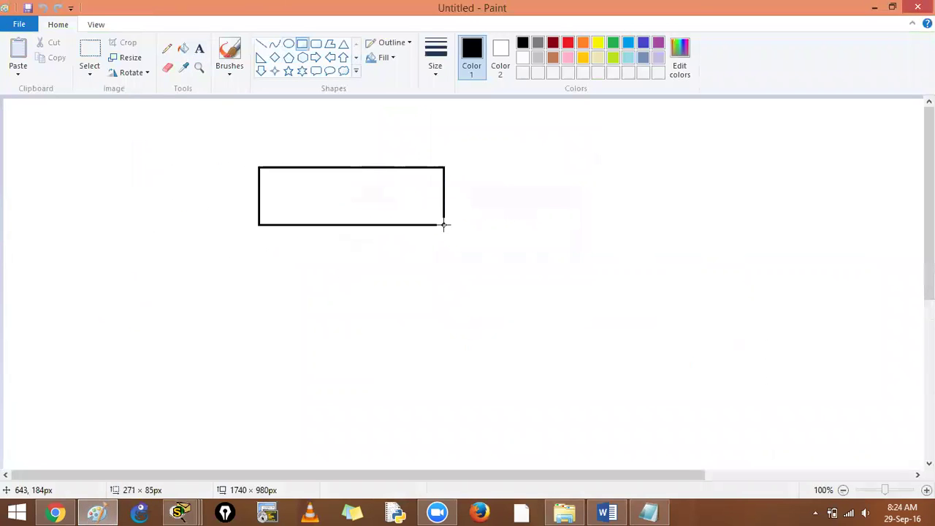
click(315, 44)
drag(166, 354, 208, 403)
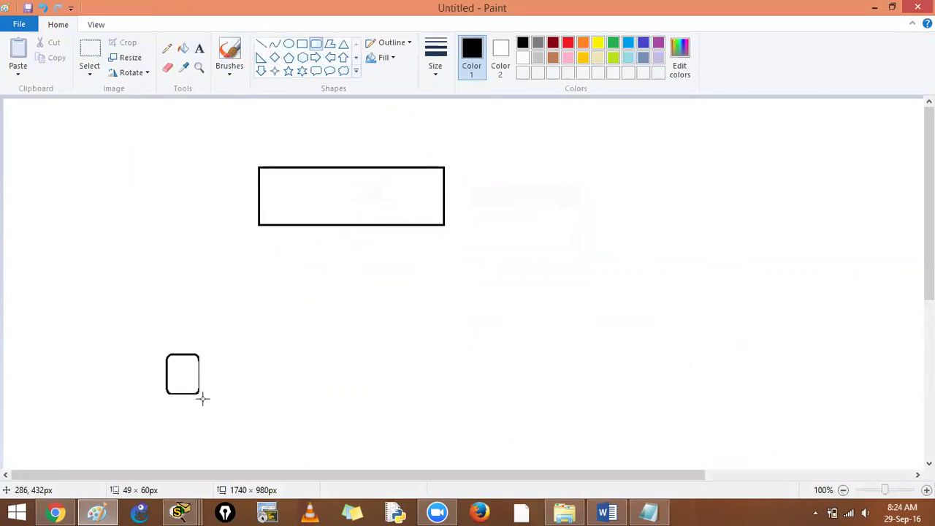
click(323, 364)
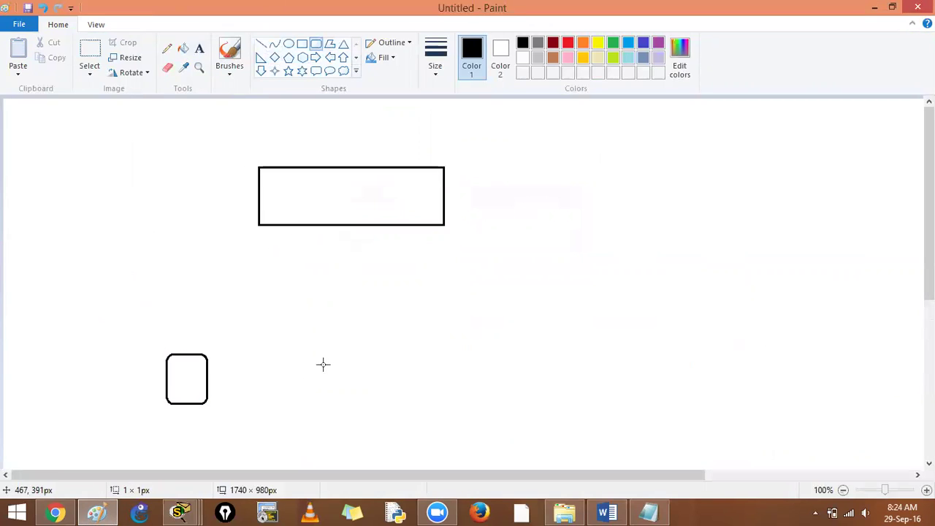
- Draw a straight line joining the rectangle to the rounded box
click(262, 44)
drag(263, 225, 184, 354)
click(230, 353)
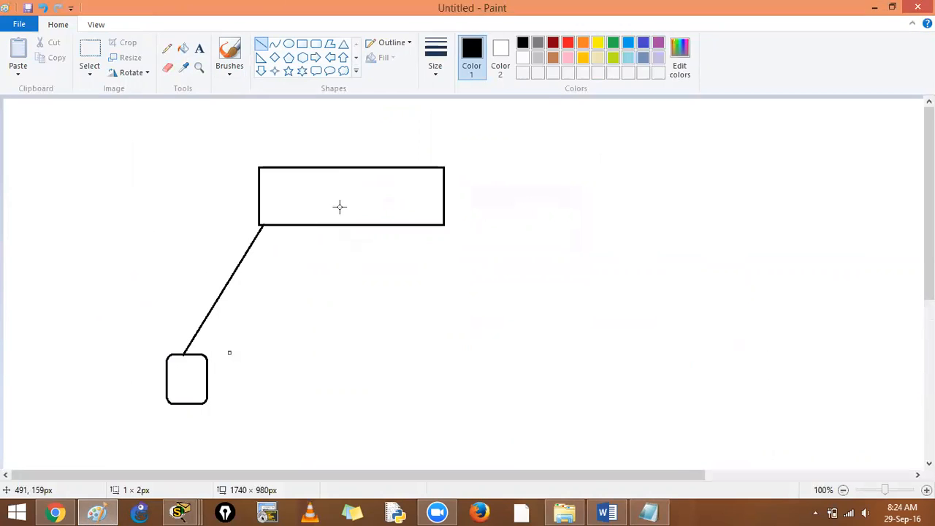
click(336, 301)
click(200, 48)
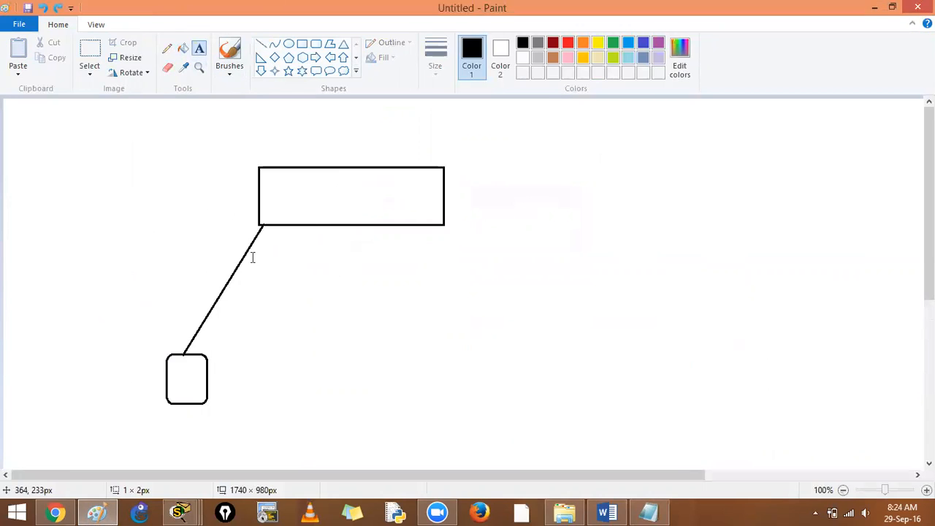
- Add a two-line text note 'span portfast / spanning-tree gu' beside the line and enlarge its box
click(289, 258)
text(span )
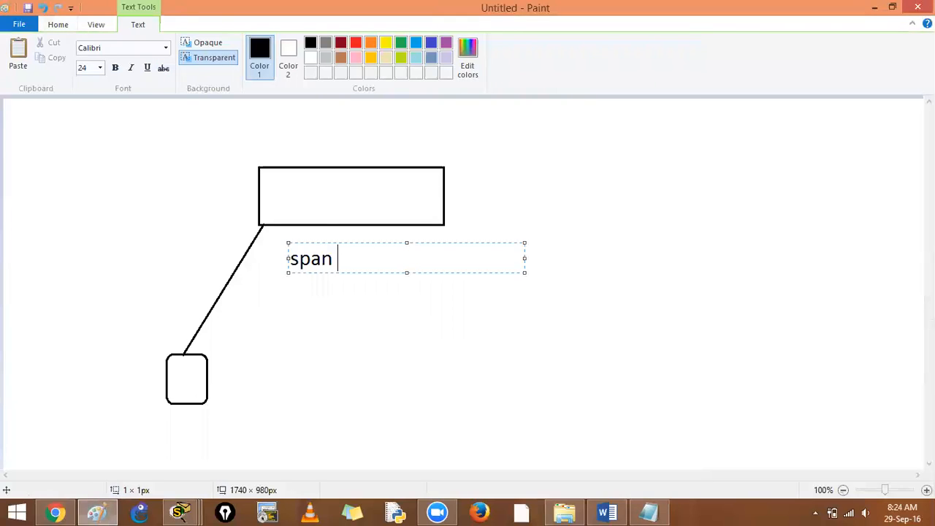
text(portfas)
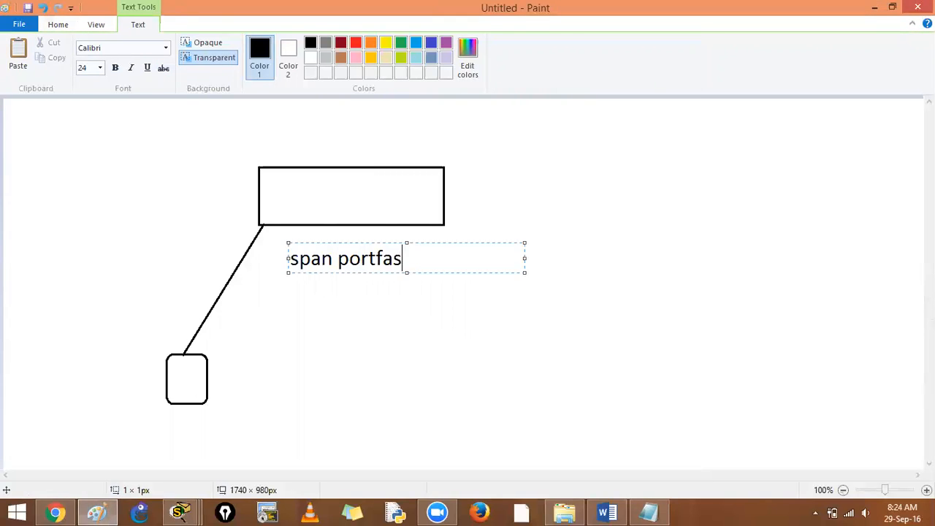
text(t)
key(Return)
text(sp)
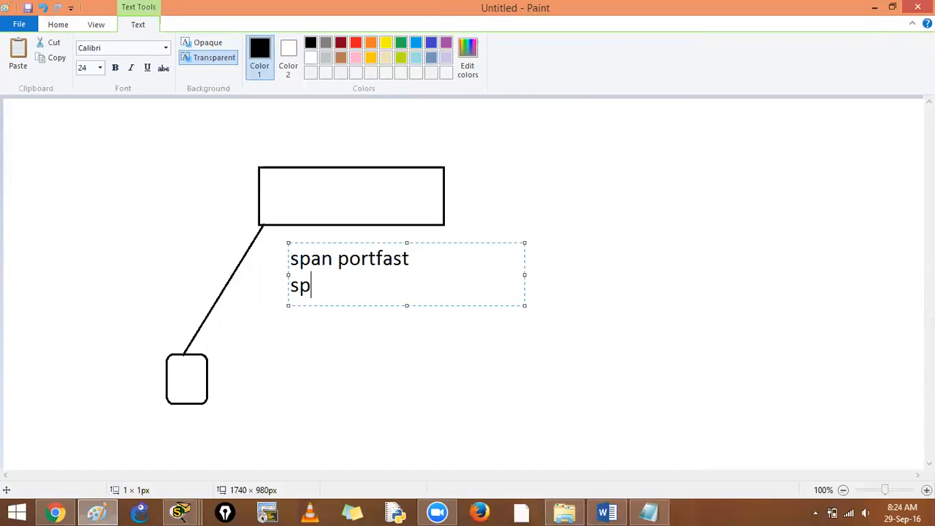
text(anning-tr)
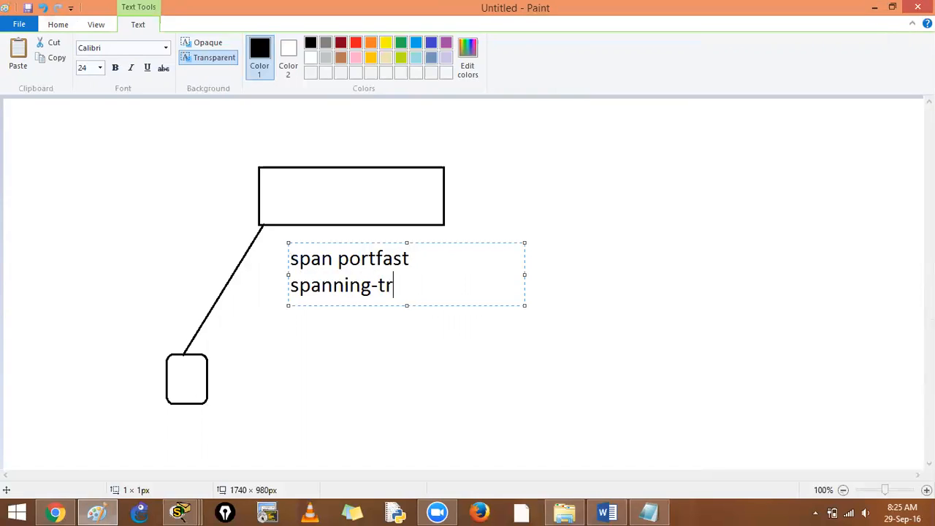
text(ee)
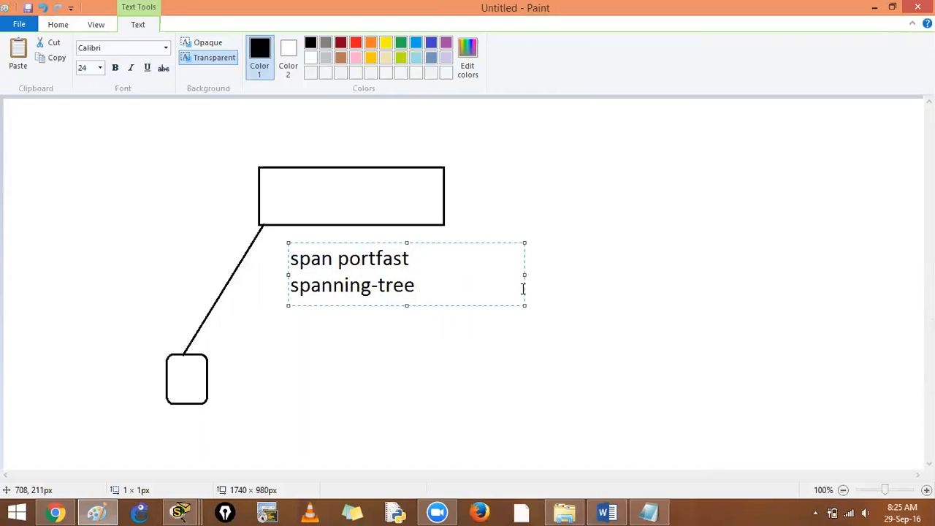
drag(524, 306, 898, 393)
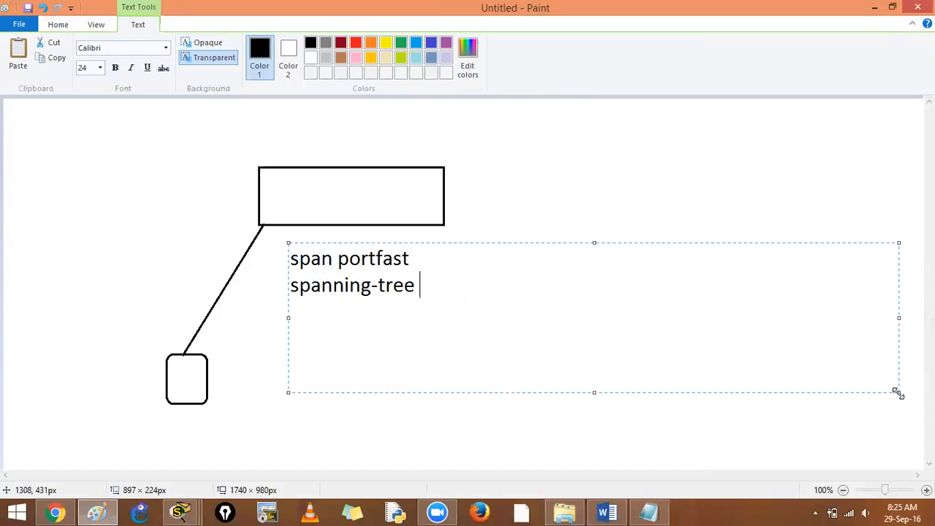
text(gur)
text(ad)
key(BackSpace)
key(BackSpace)
key(BackSpace)
mouse_move(180, 513)
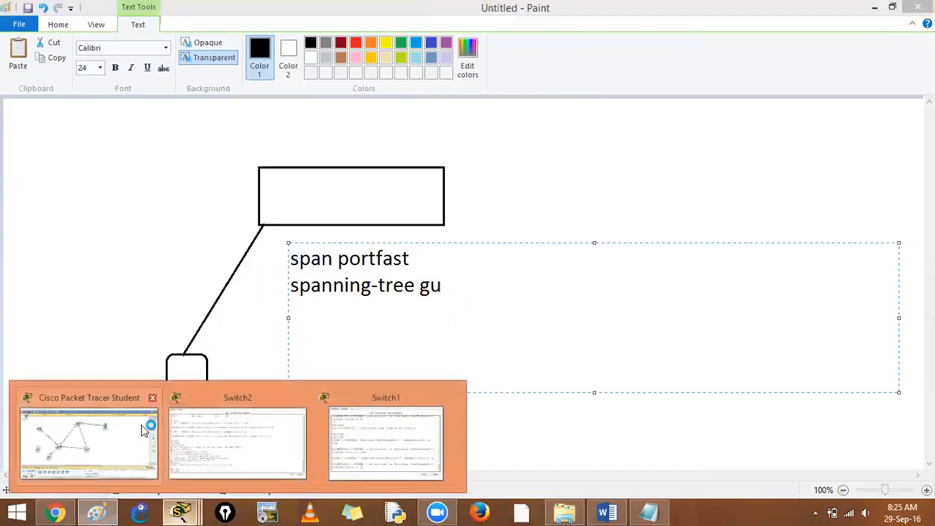
- Delete the Switch3–Switch1 cable and recable Laptop0 Fa0 to Switch1 Fa0/3
click(141, 424)
click(152, 191)
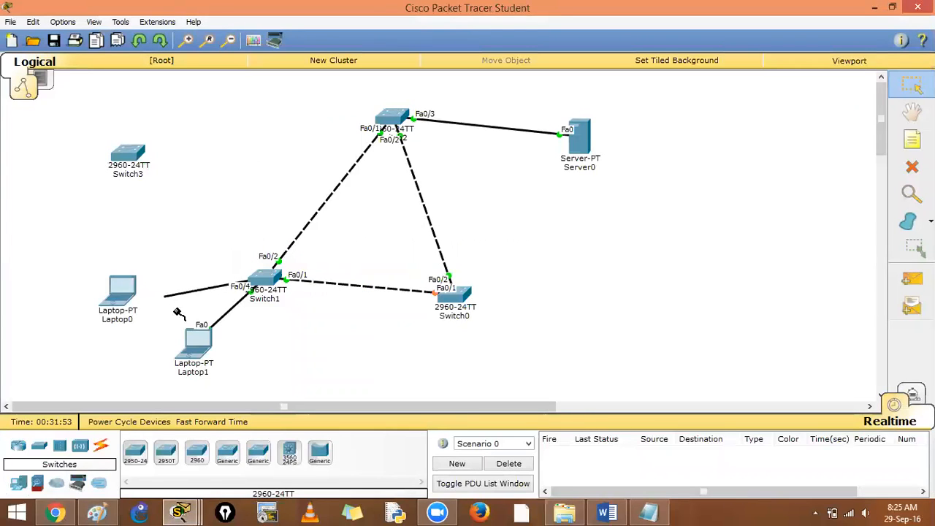
click(122, 292)
click(147, 303)
click(264, 281)
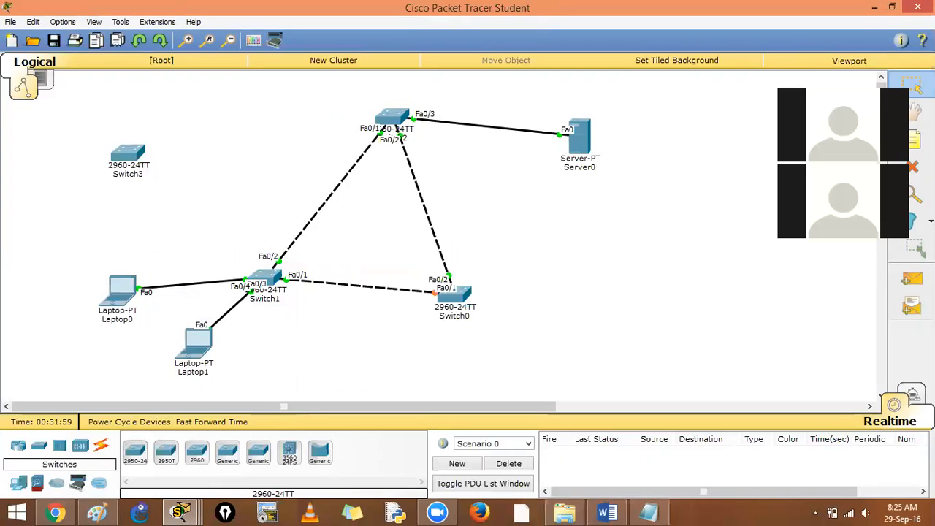
- Enter global configuration on Switch1's CLI and select interface f0/4
click(272, 282)
key(Return)
key(Return)
key(Return)
text(c)
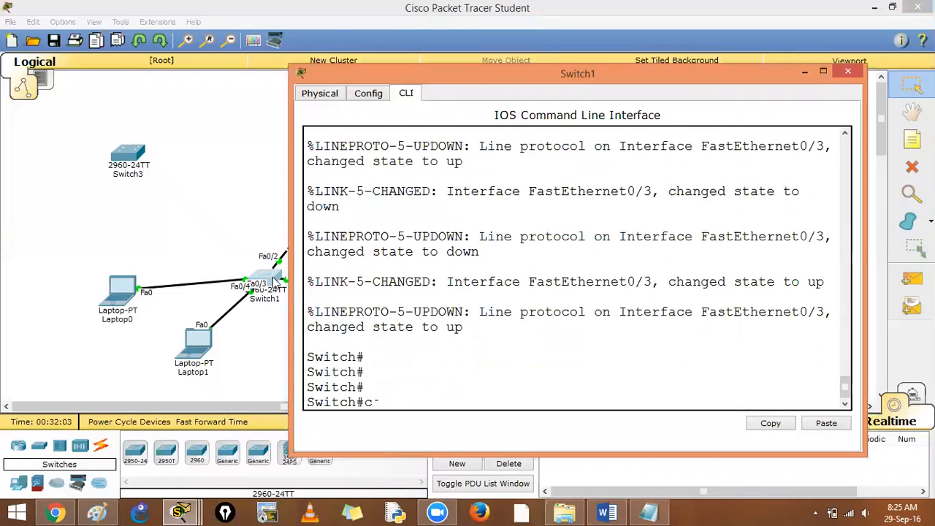
text(onf t)
key(Return)
text(f0)
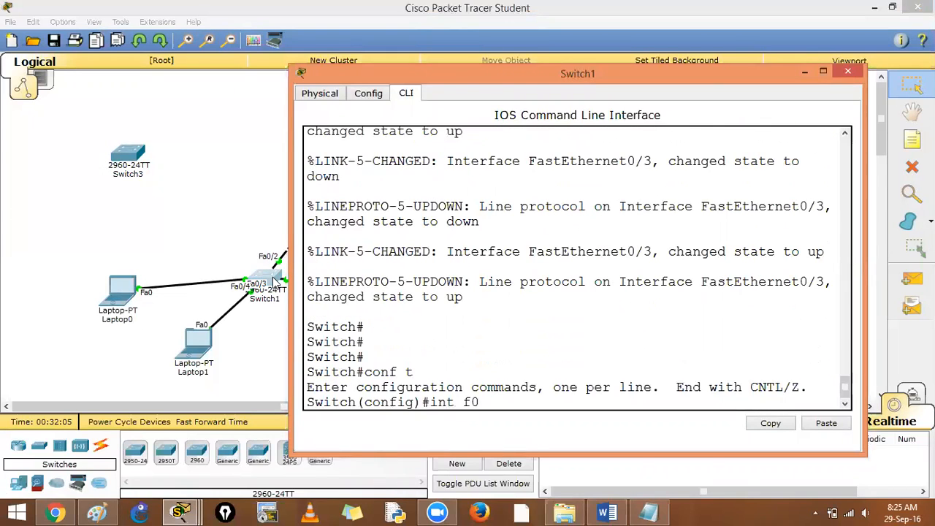
text(/4)
key(Return)
key(Return)
key(Return)
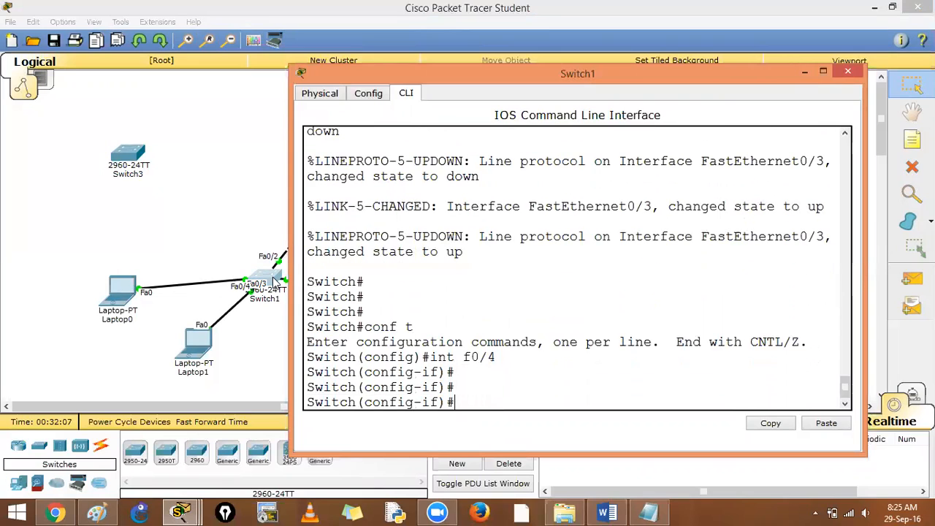
text(spa)
- Apply 'spanning-tree bpduguard enable' to f0/4, exploring the keyword options on the way
key(Tab)
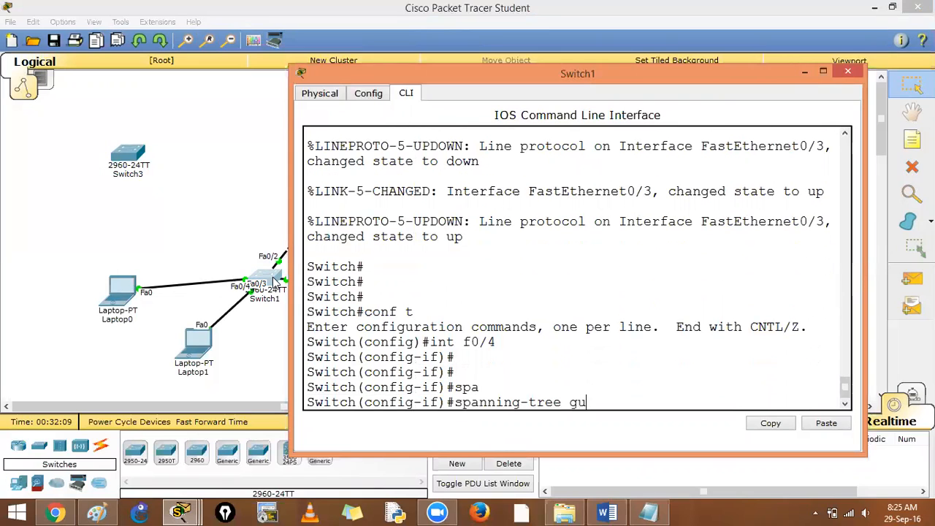
key(Tab)
text(o)
key(Tab)
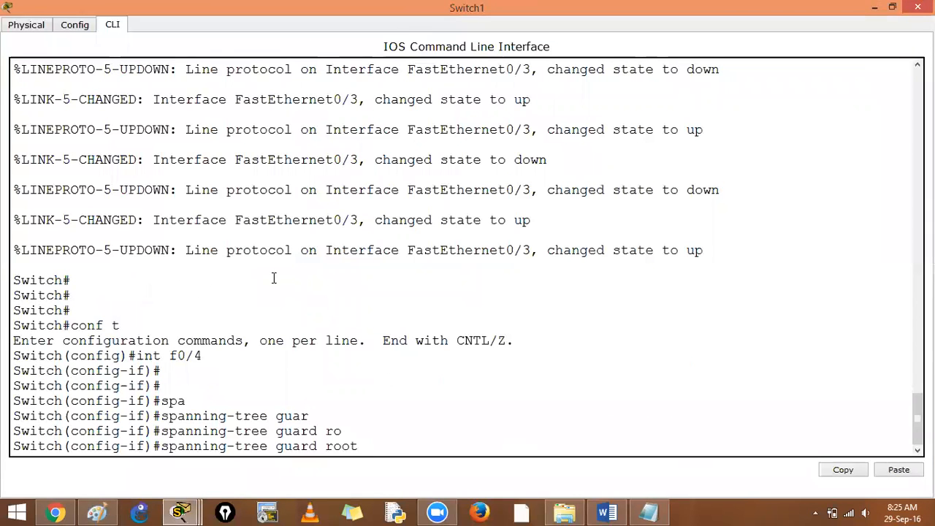
key(BackSpace)
key(BackSpace)
key(BackSpace)
text(?)
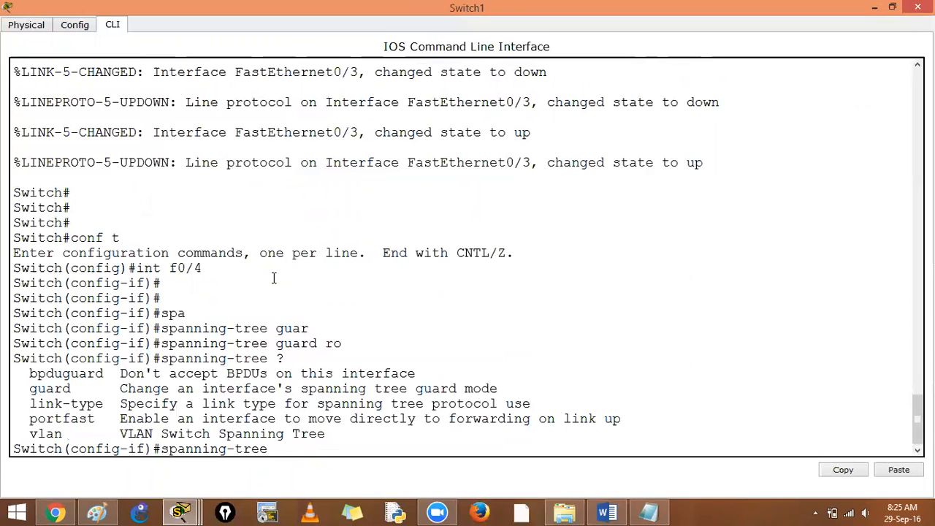
text(bp)
key(Tab)
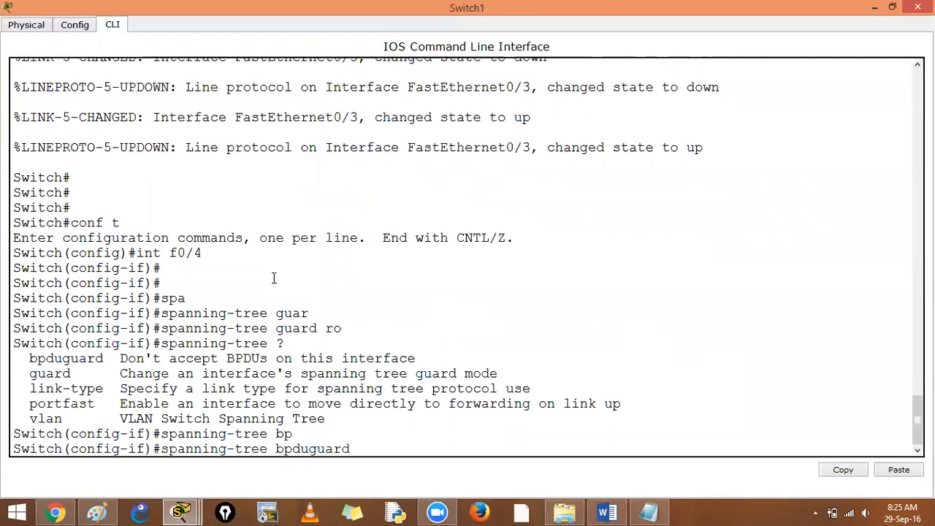
key(Return)
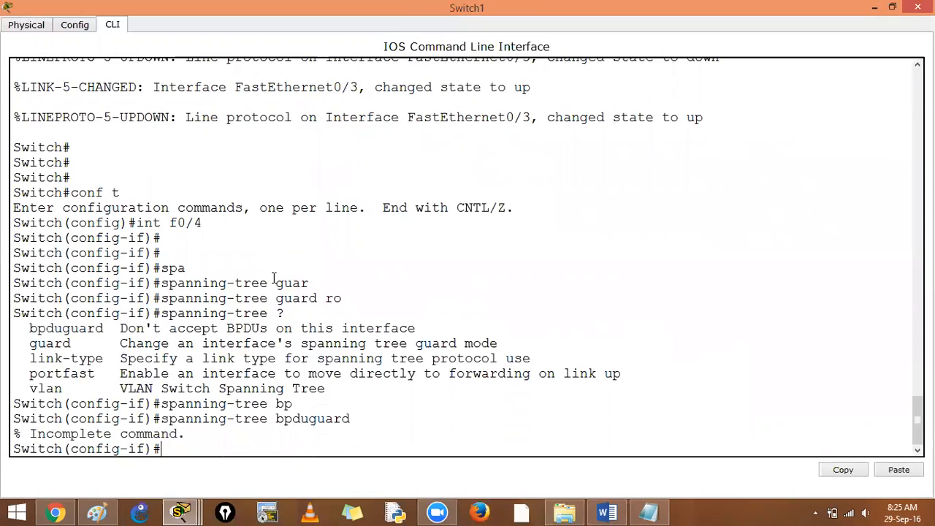
key(Up)
text(?)
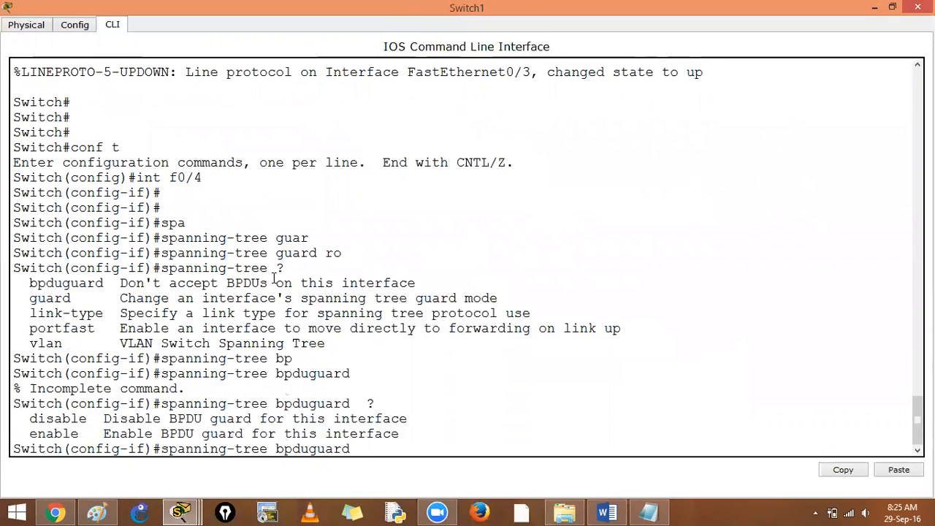
text(ena)
key(Tab)
key(Return)
key(Return)
key(Return)
key(Return)
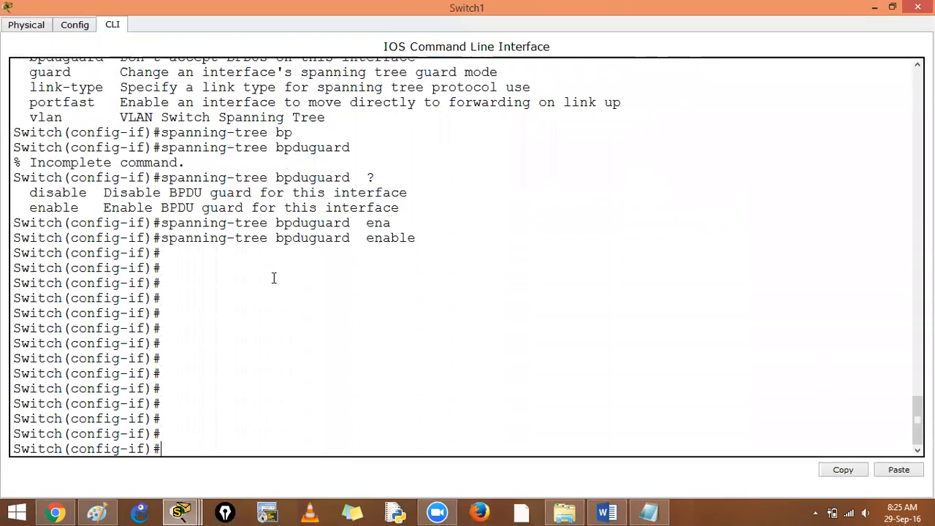
- Highlight the bpduguard command in the console and return to the topology
key(Up)
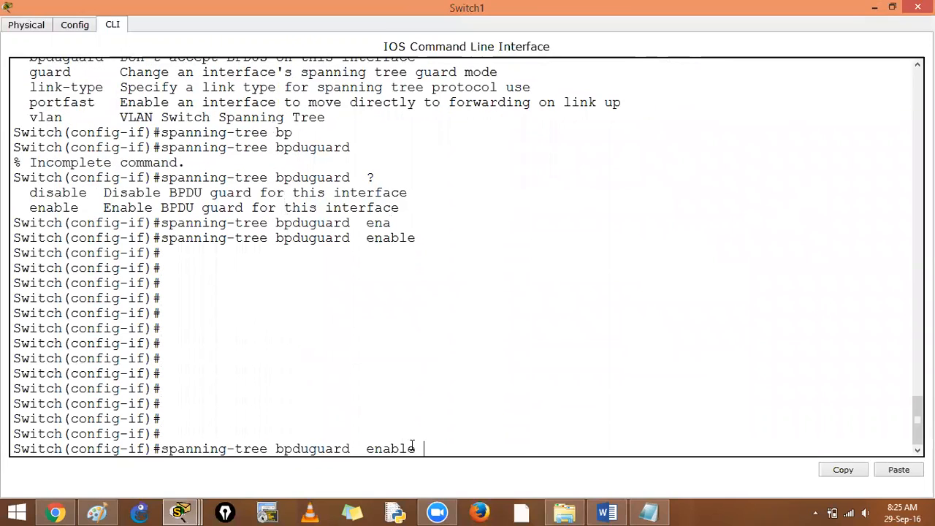
drag(422, 449, 153, 447)
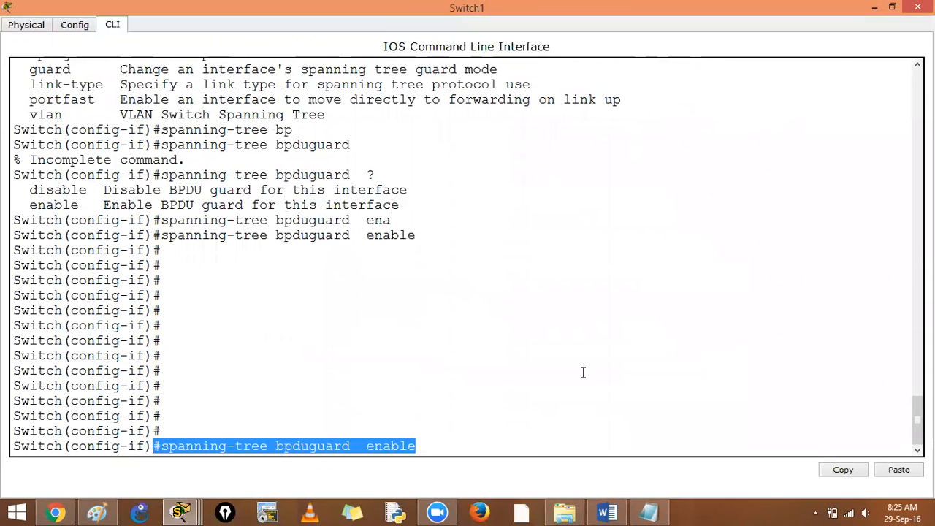
key(alt+Tab)
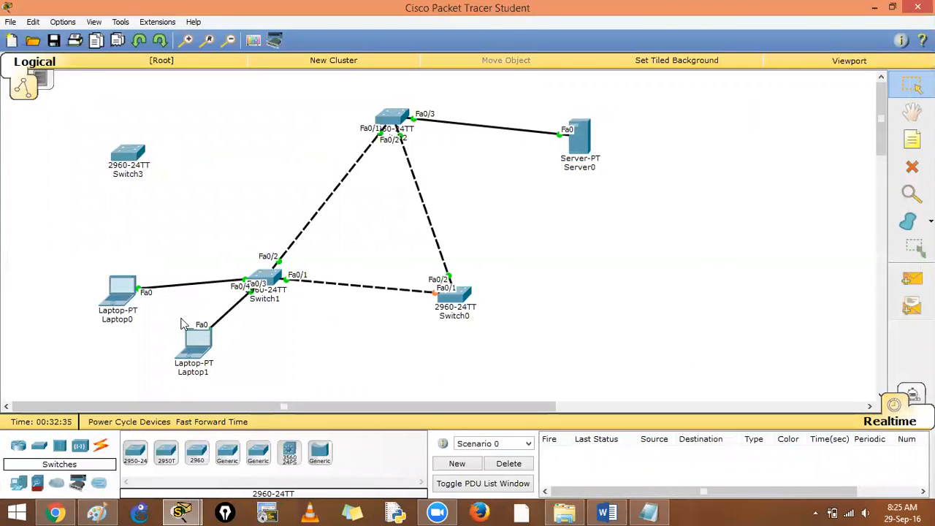
- Move Laptop0 aside and recable Switch1 Fa0/4 from Laptop1 to Switch3 Fa0/10
drag(122, 288, 99, 238)
mouse_move(198, 336)
mouse_down()
mouse_move(193, 345)
mouse_move(150, 343)
mouse_up()
click(265, 282)
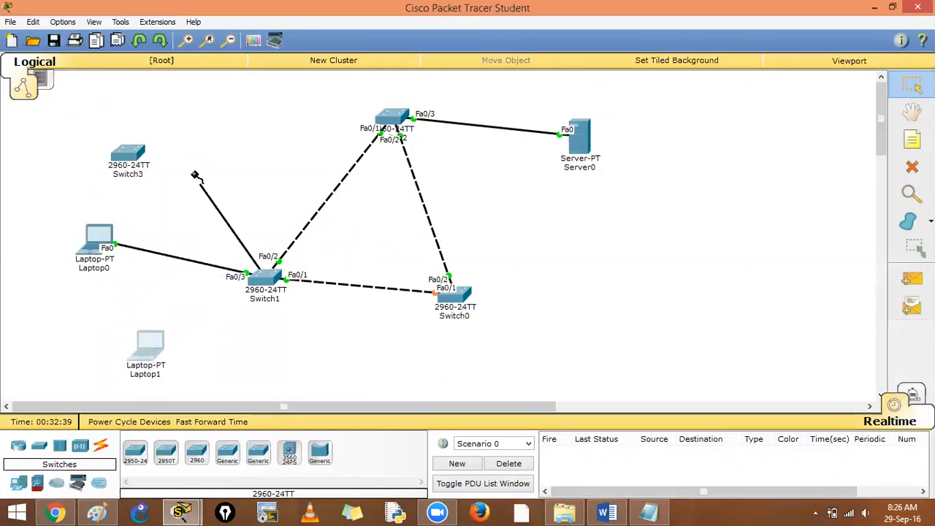
click(131, 153)
click(159, 162)
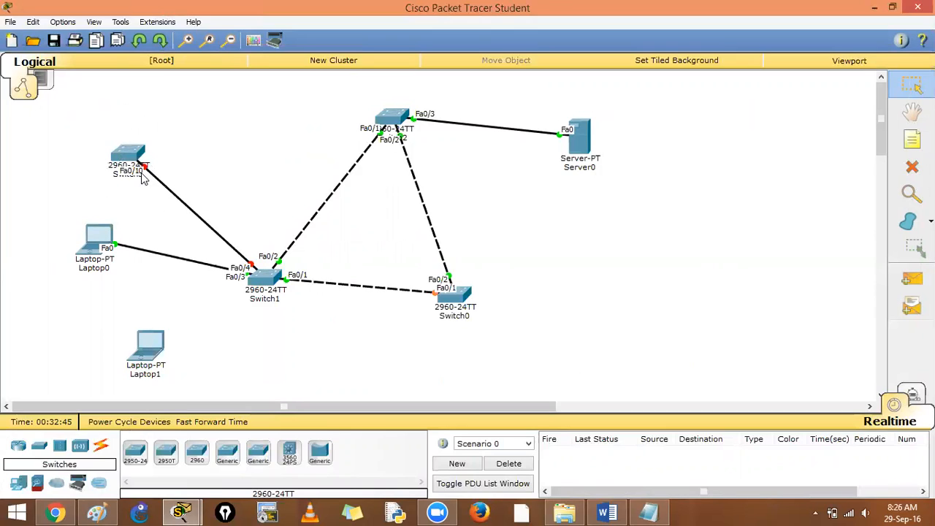
- Check Switch1's console and highlight the BPDU guard err-disable messages for Fa0/4
click(276, 281)
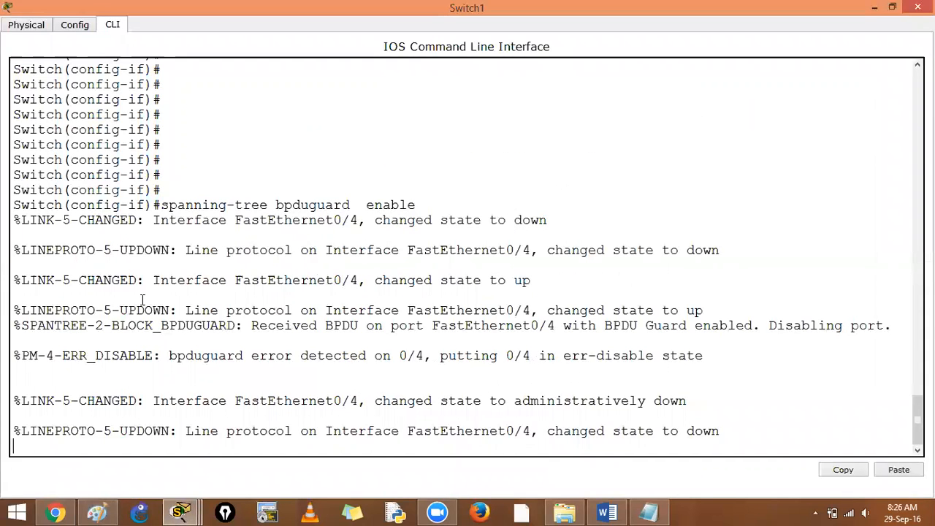
drag(153, 205, 416, 204)
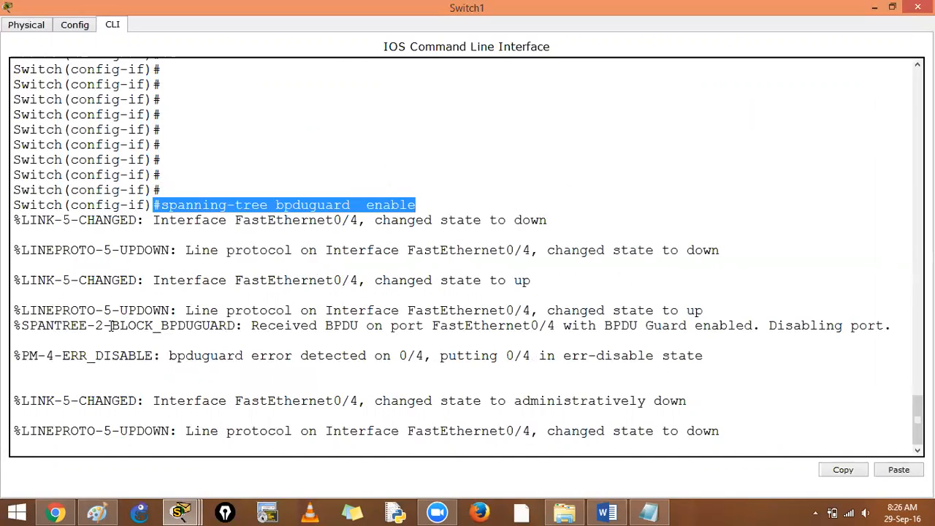
drag(111, 325, 751, 325)
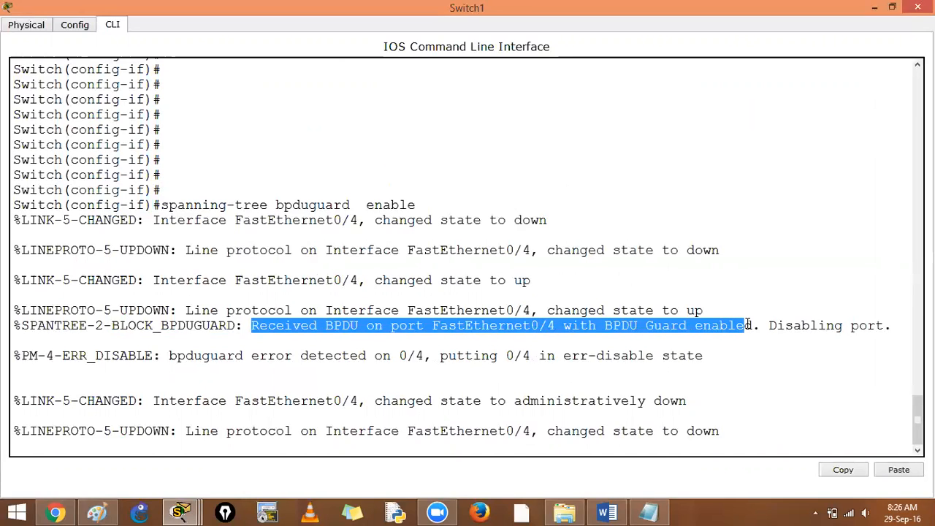
- Add a third note line 'spanning-tree bpduguard' below the f0/4 portfast commands in Notepad
click(648, 512)
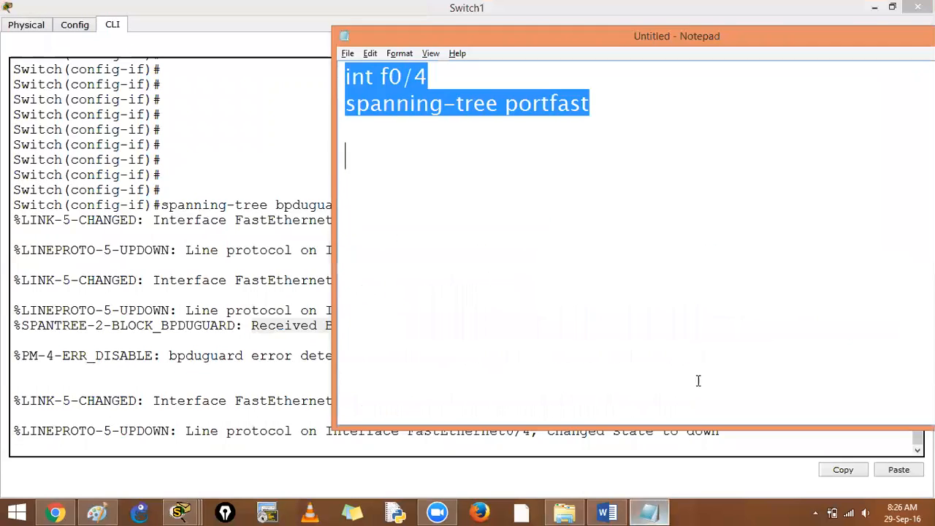
click(594, 104)
key(Return)
text(s)
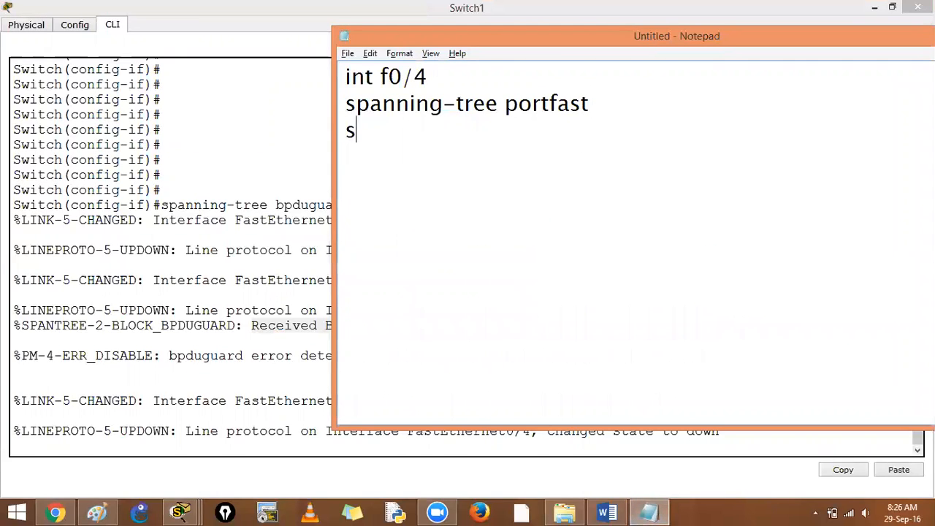
text(oan)
key(BackSpace)
key(BackSpace)
key(BackSpace)
text(pan)
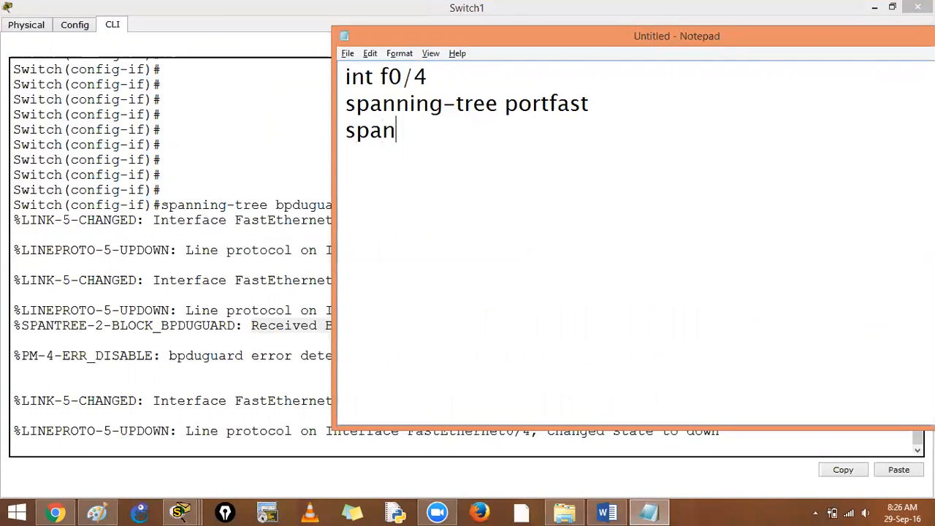
text(ning-tree )
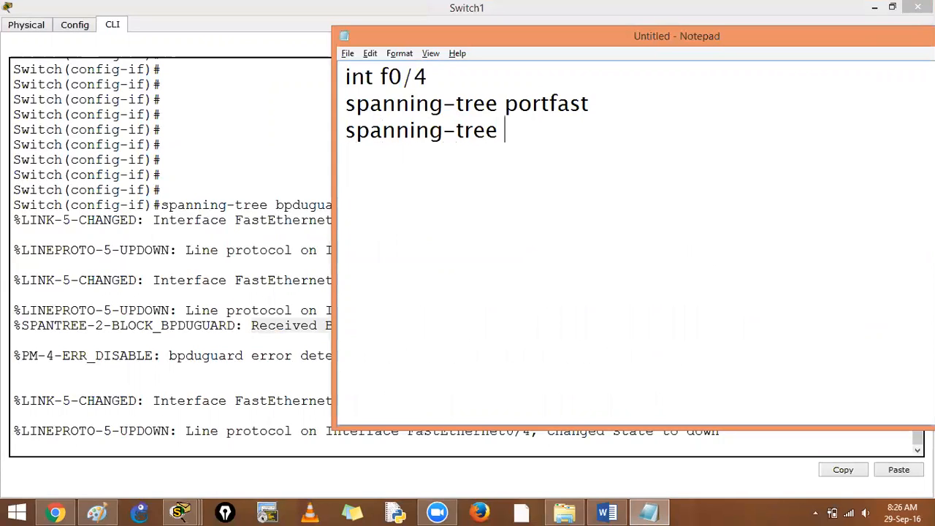
text(bpd)
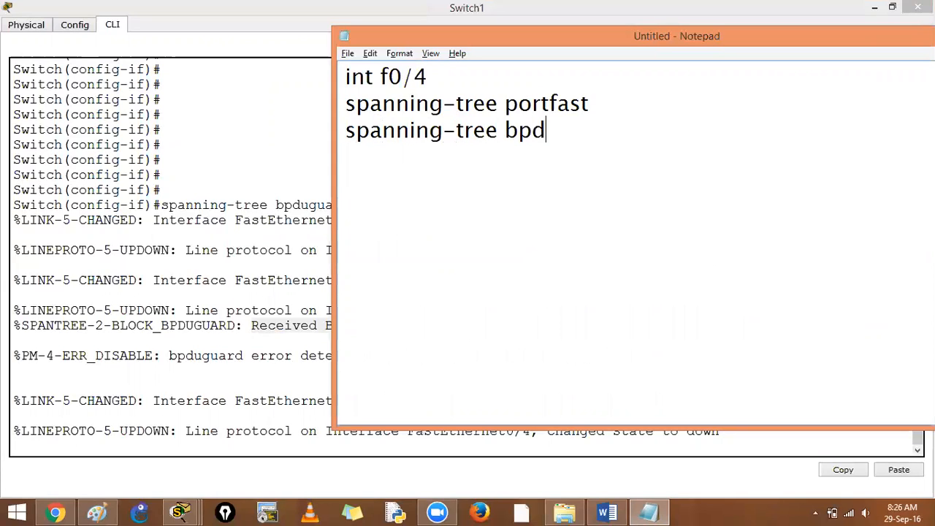
text(ugur)
key(BackSpace)
text(ard)
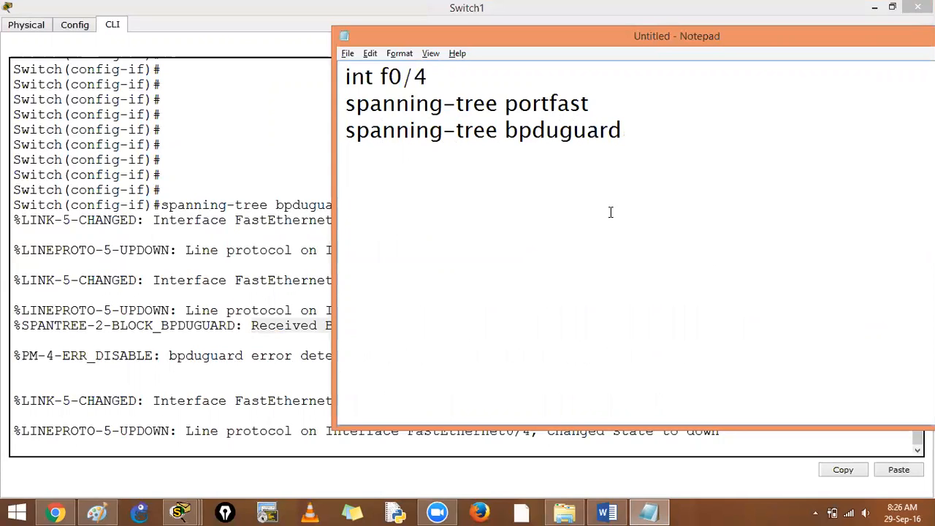
- Highlight portfast and bpduguard in the notes, then bring Switch1's CLI back to the front
drag(590, 103, 506, 103)
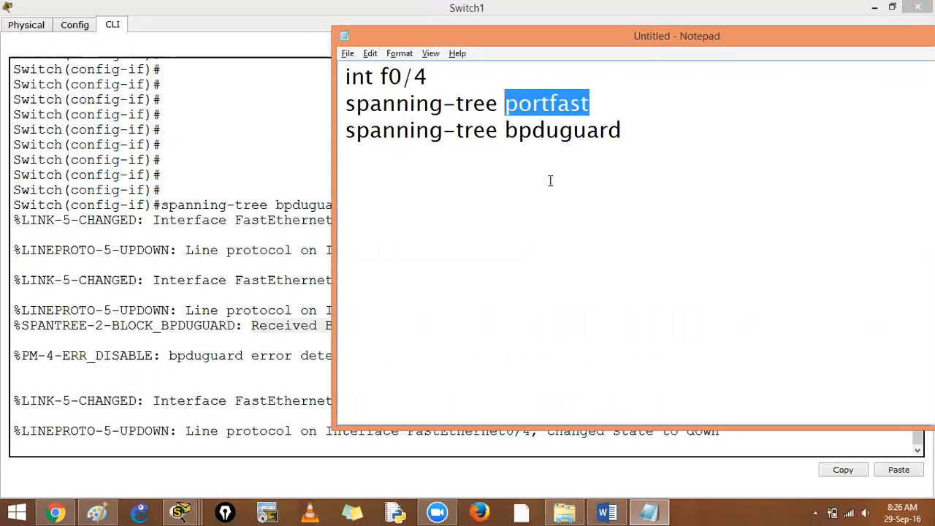
drag(503, 132, 634, 134)
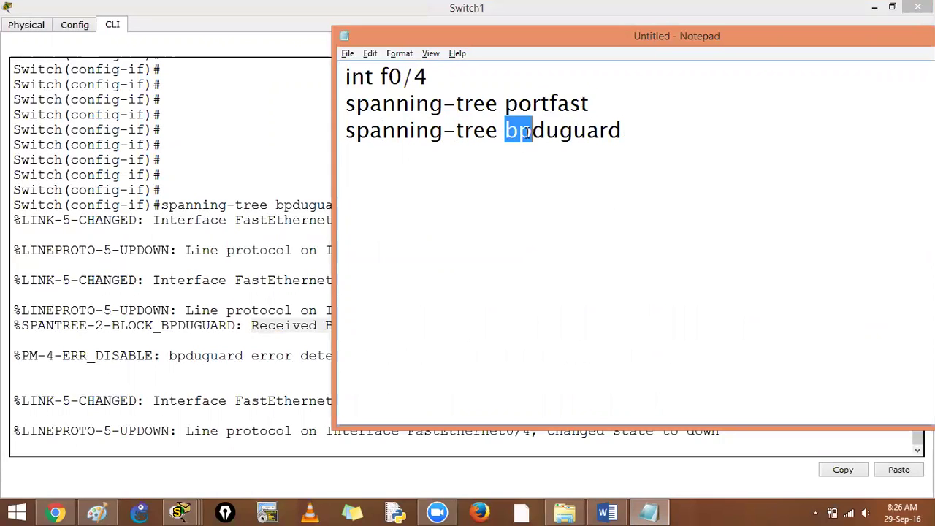
click(634, 134)
drag(504, 132, 623, 131)
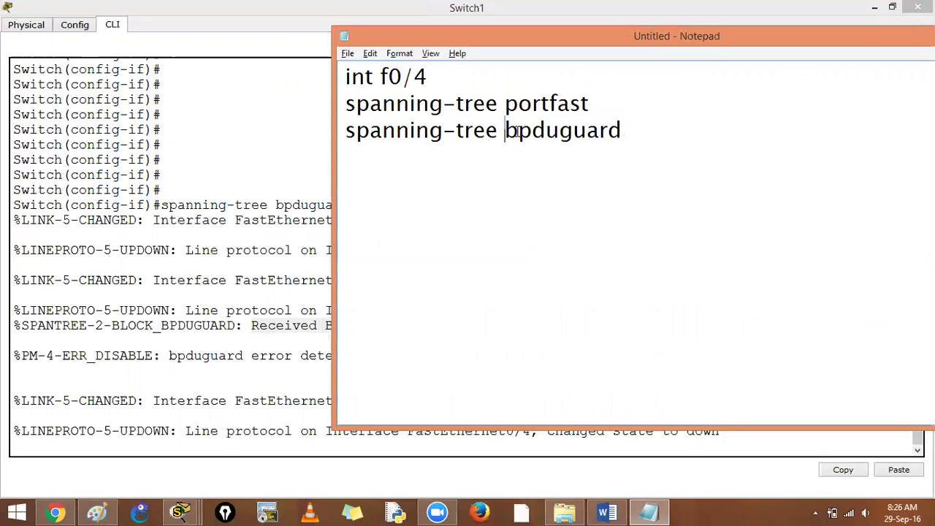
click(640, 128)
- Highlight err-disable in Switch1's console message and switch to the topology
click(263, 413)
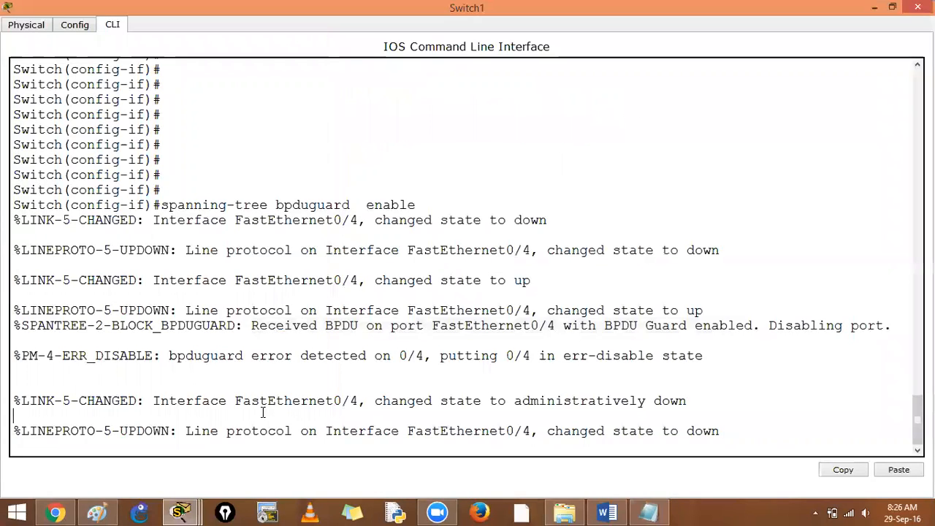
key(Return)
key(Return)
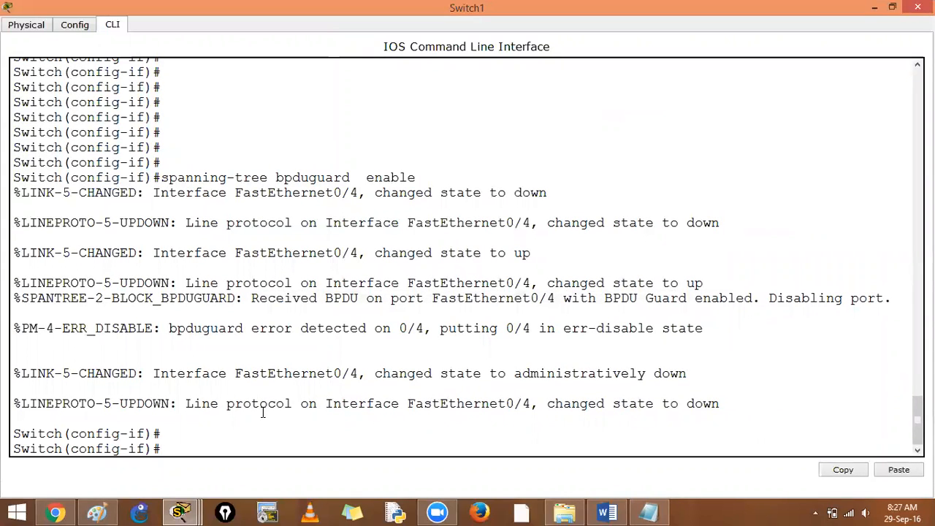
drag(564, 328, 661, 328)
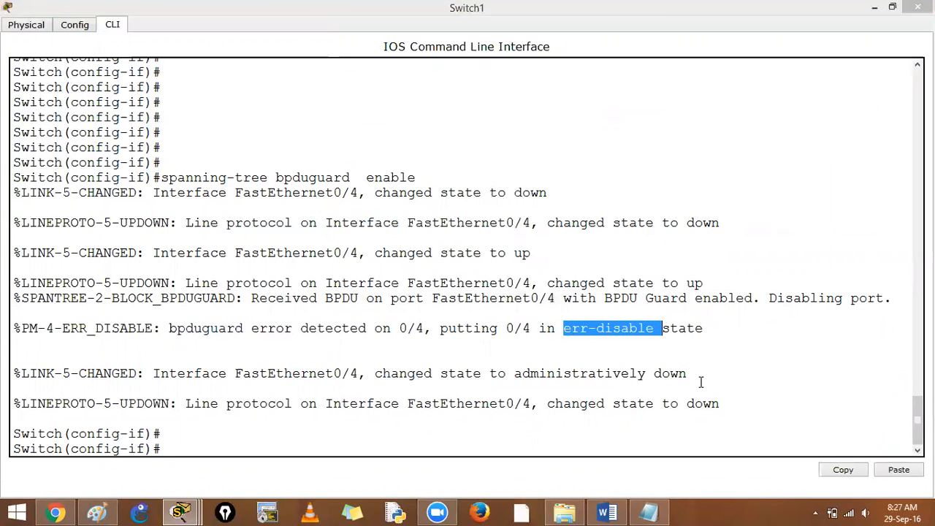
key(alt+Tab)
key(alt+Tab)
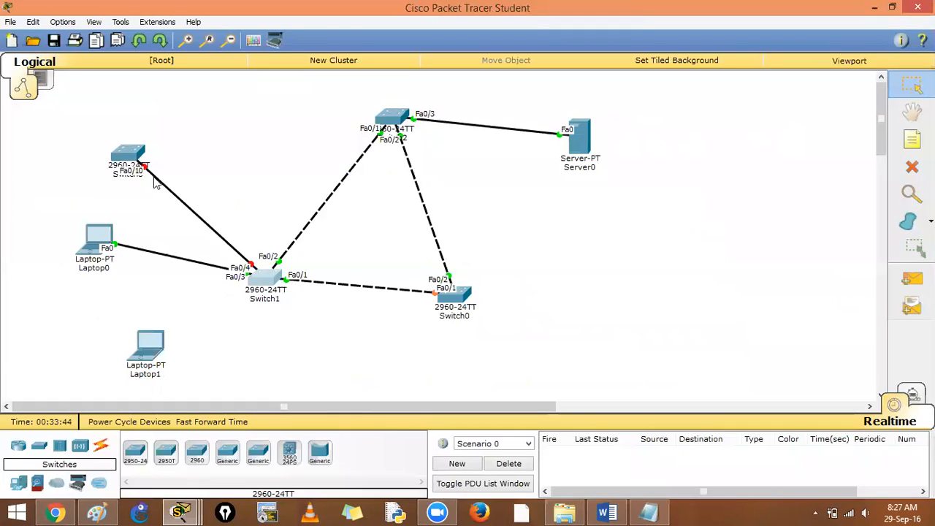
- Move the Switch3 cable end onto Laptop1 Fa0 and delete Laptop0 with its link
drag(157, 183, 154, 349)
click(154, 349)
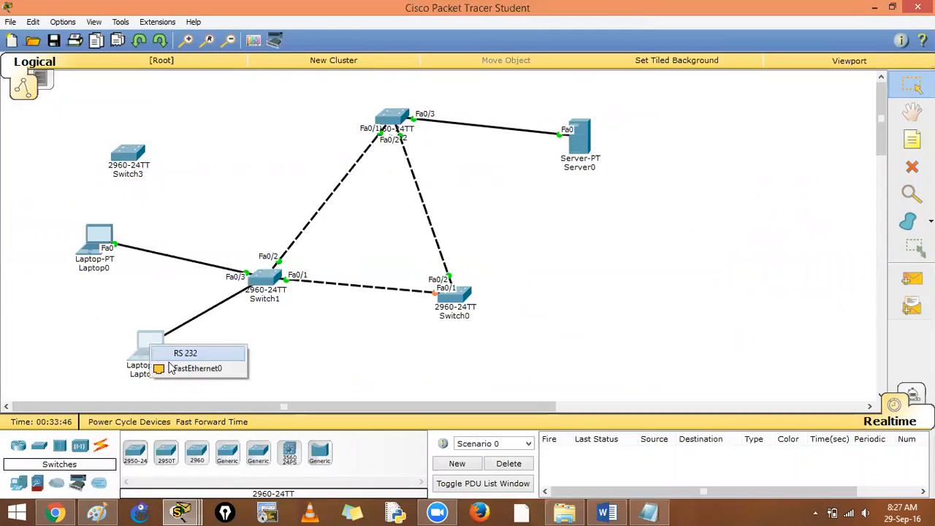
click(192, 295)
click(912, 168)
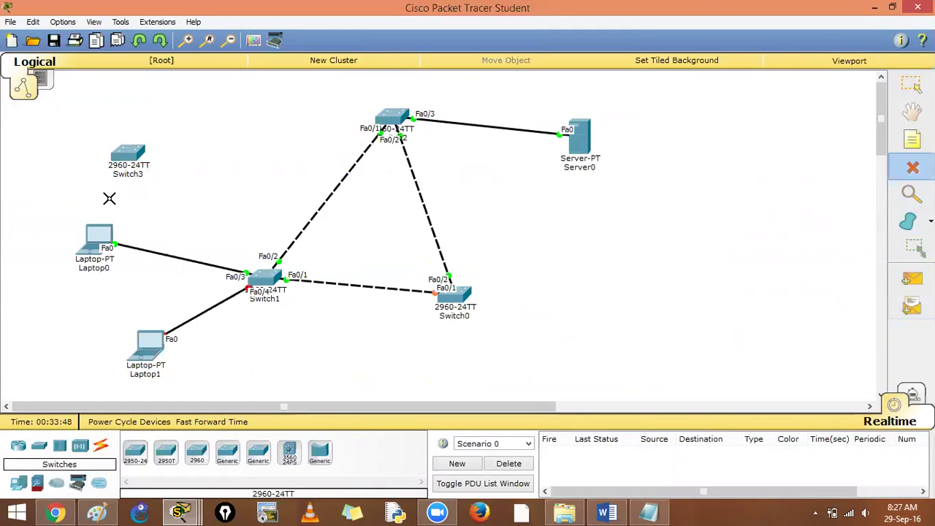
click(95, 235)
key(Escape)
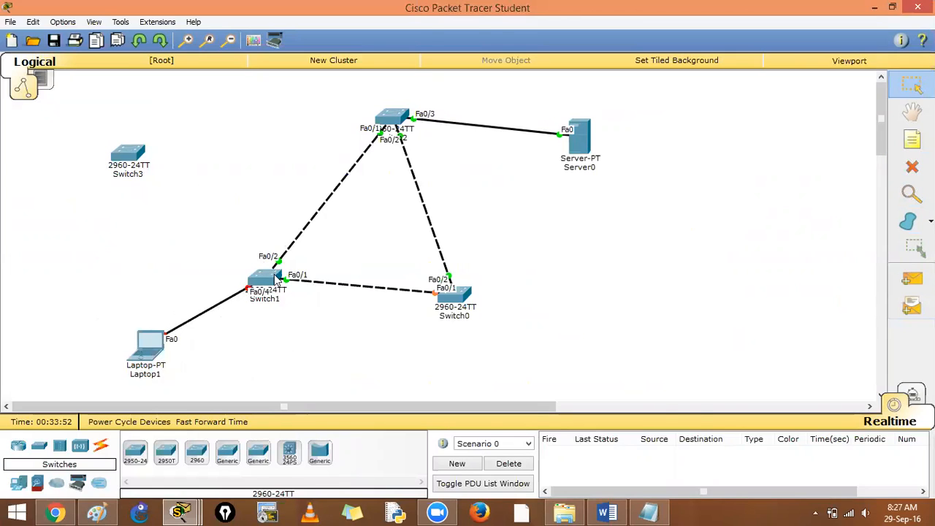
- Bring Fa0/4 back up on Switch1 with shut/no shut and leave configuration mode
click(267, 279)
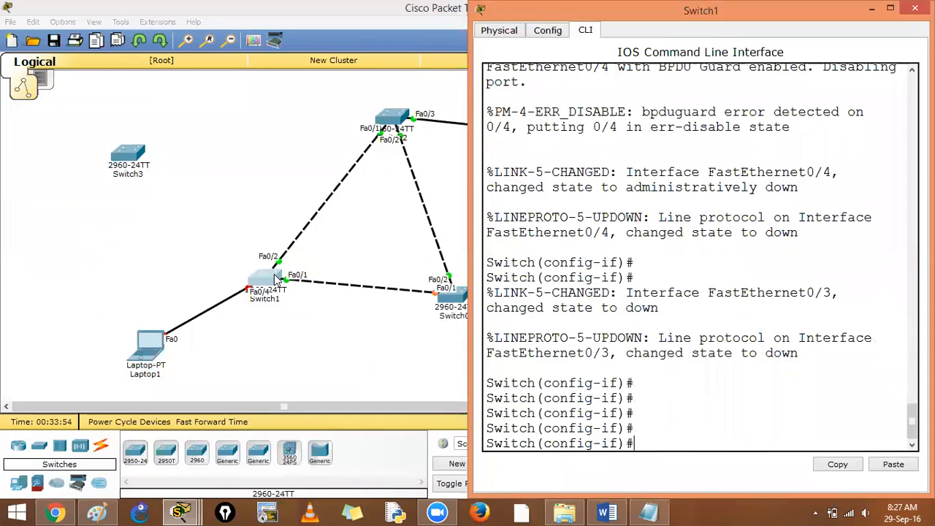
text(shut)
key(Return)
key(Return)
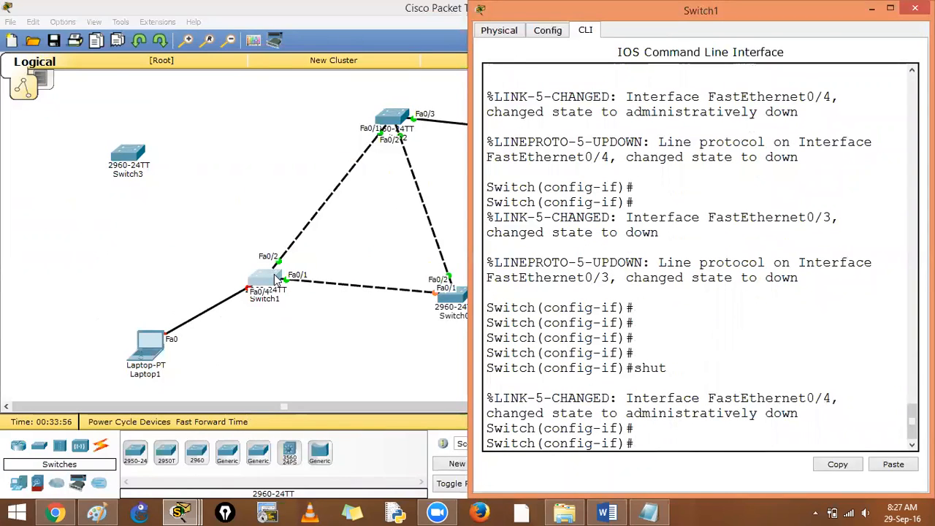
text(no shut)
key(Return)
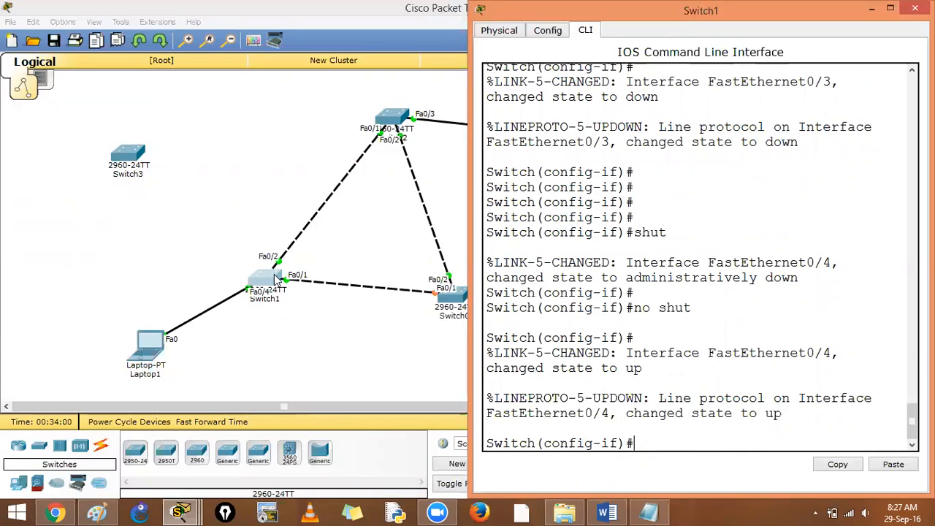
key(ctrl+z)
- Close Switch1's window, move Laptop1 aside and recable Fa0/4 to Switch3 Fa0/10
key(alt+F4)
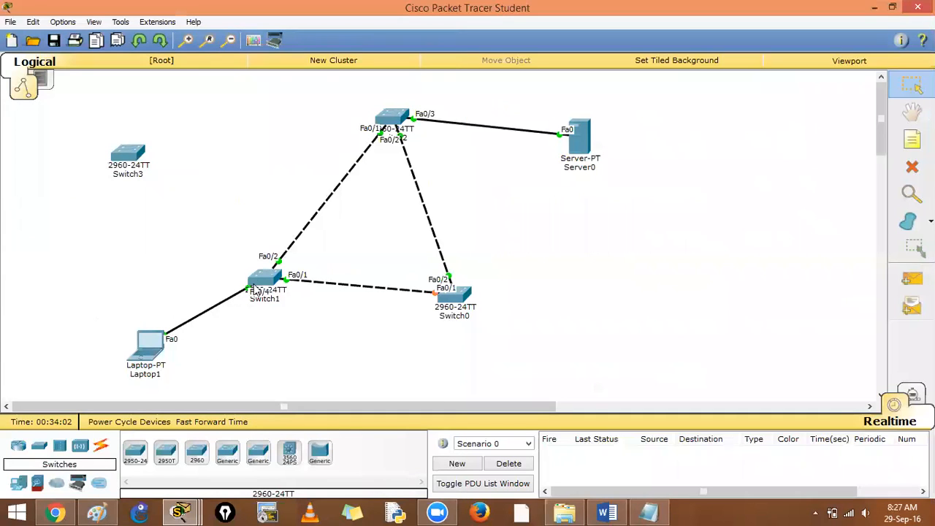
drag(145, 342, 73, 299)
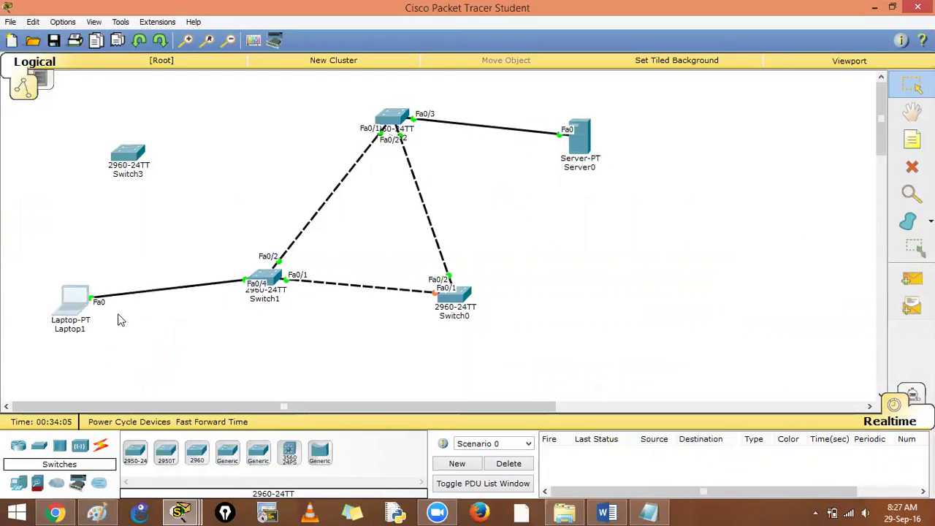
click(130, 162)
click(178, 168)
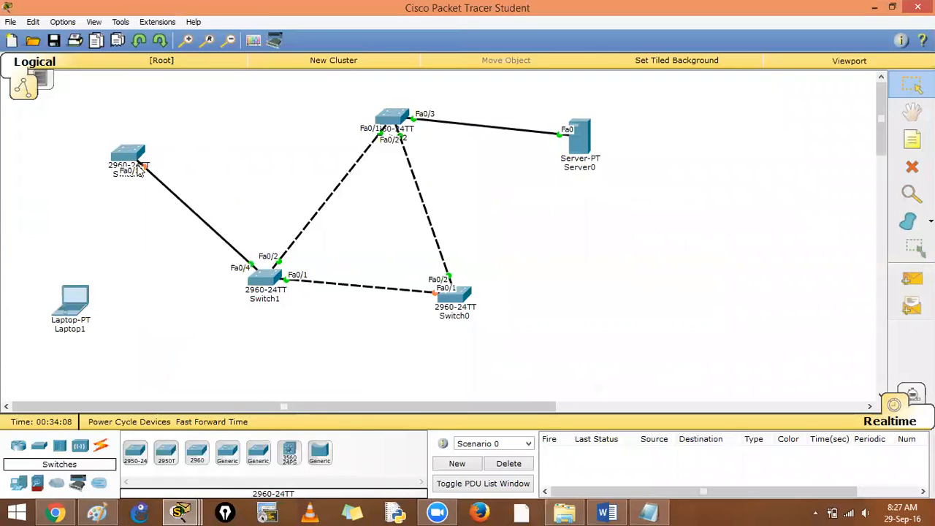
click(254, 266)
- Review the portfast note in Notepad against the topology and position the cursor below the notes
click(647, 512)
drag(502, 103, 597, 104)
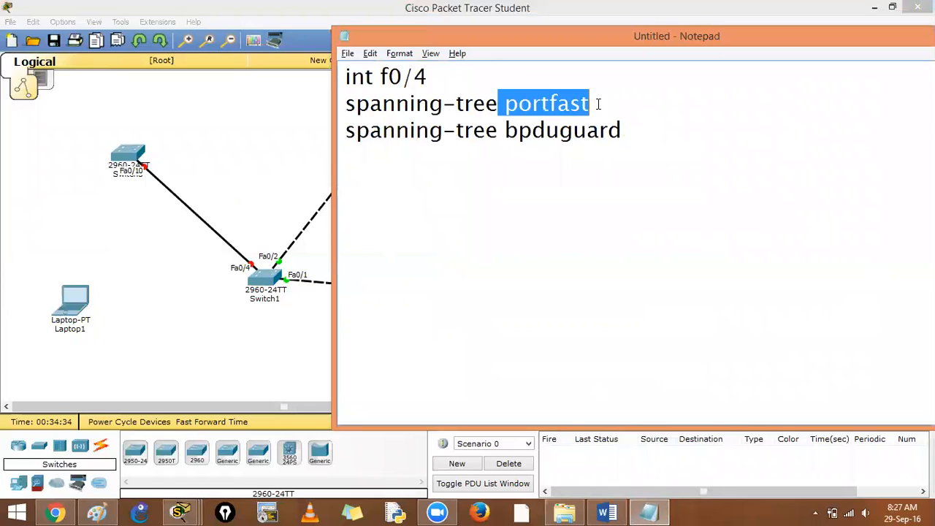
click(275, 165)
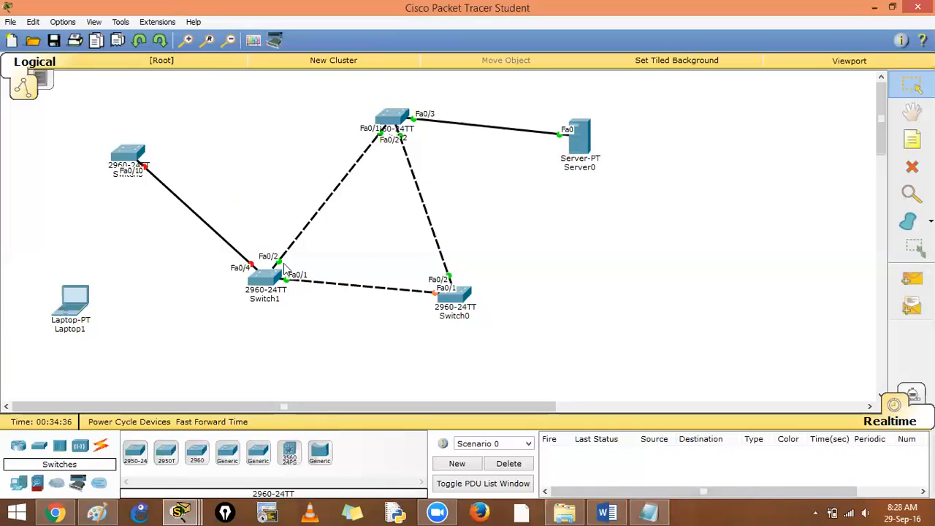
click(647, 511)
click(703, 231)
- Add 'uplink fast' and 'backbone fast' lines below the spanning-tree commands and highlight those commands
key(Return)
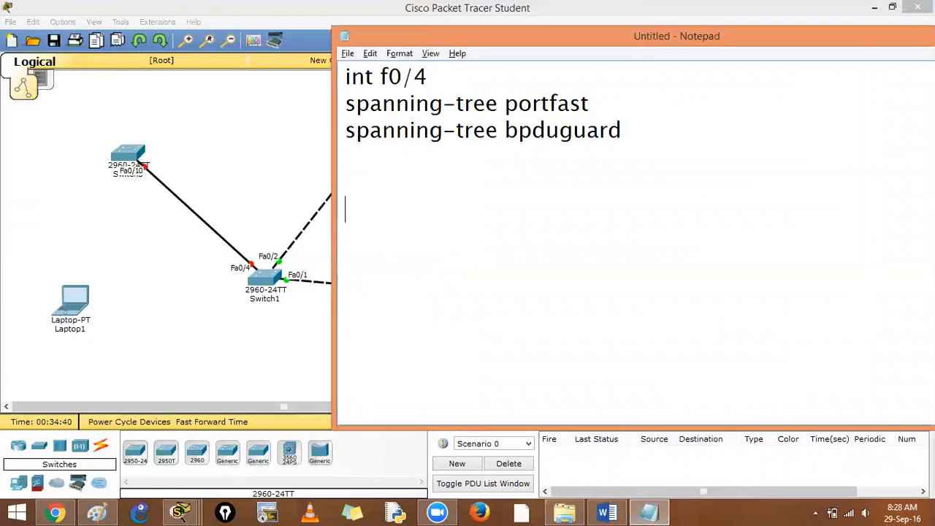
text(uplin)
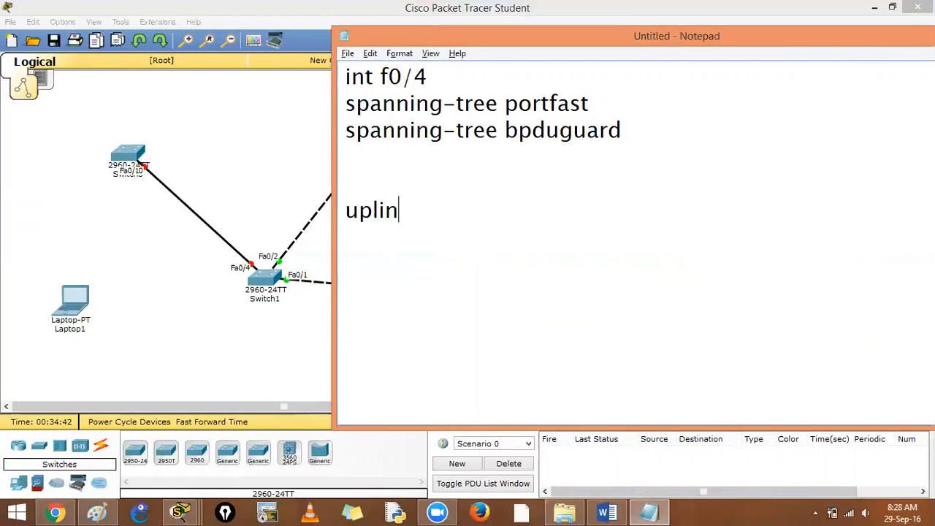
text(k fast)
key(Return)
text(b)
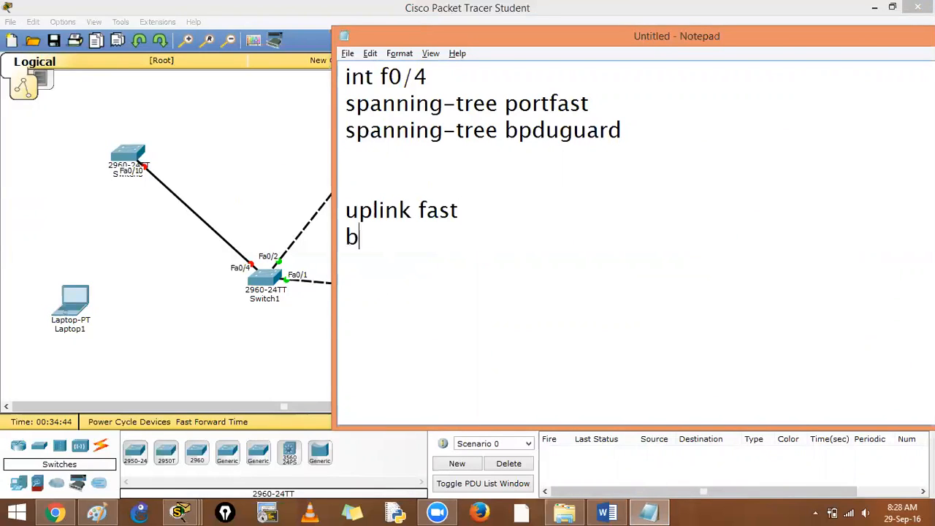
text(ackbone fas)
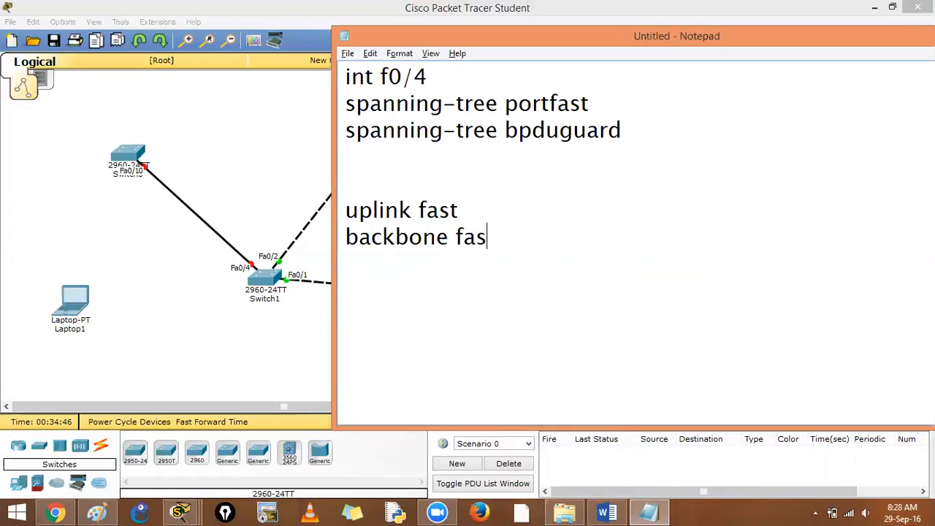
text(t)
key(Return)
drag(505, 103, 632, 130)
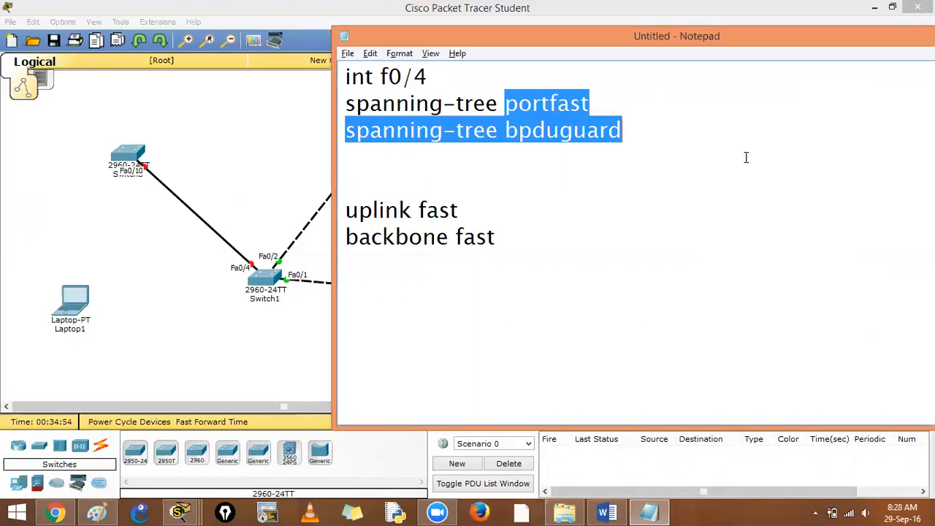